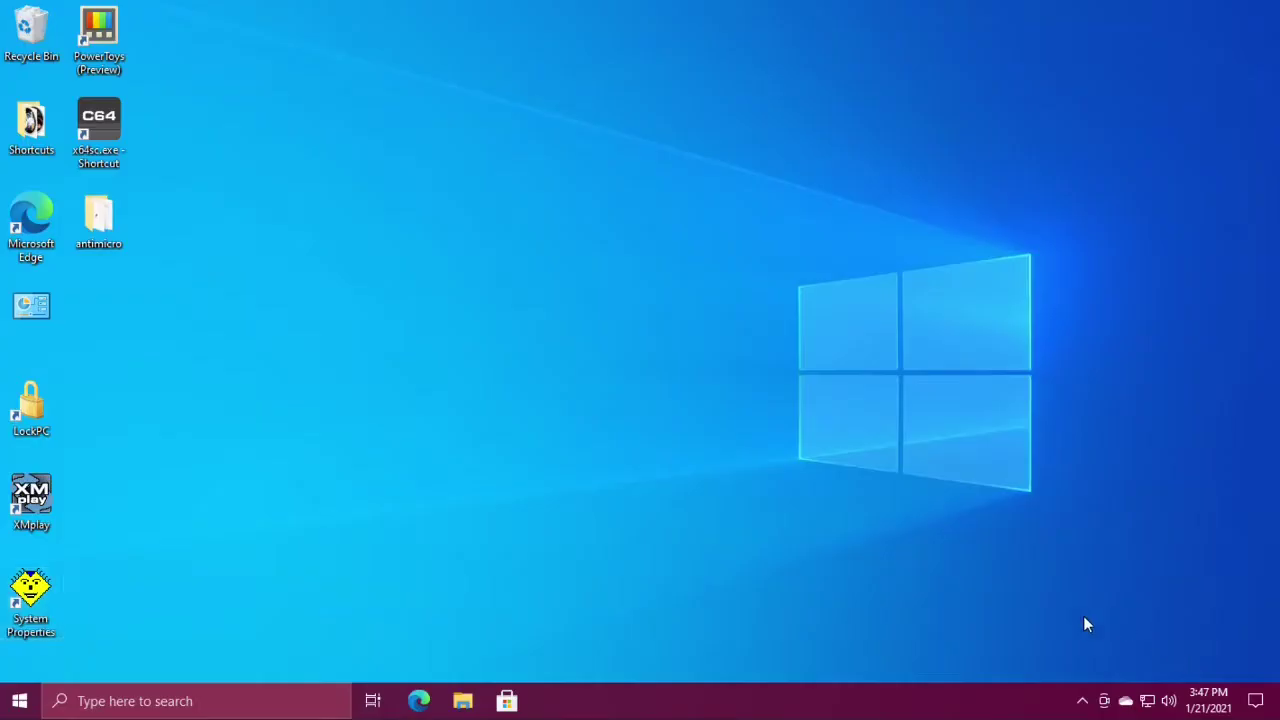
- Open the icon selection for the System Properties desktop shortcut from its shortcut properties
{"action": "right_click", "coordinate": [40, 598]}
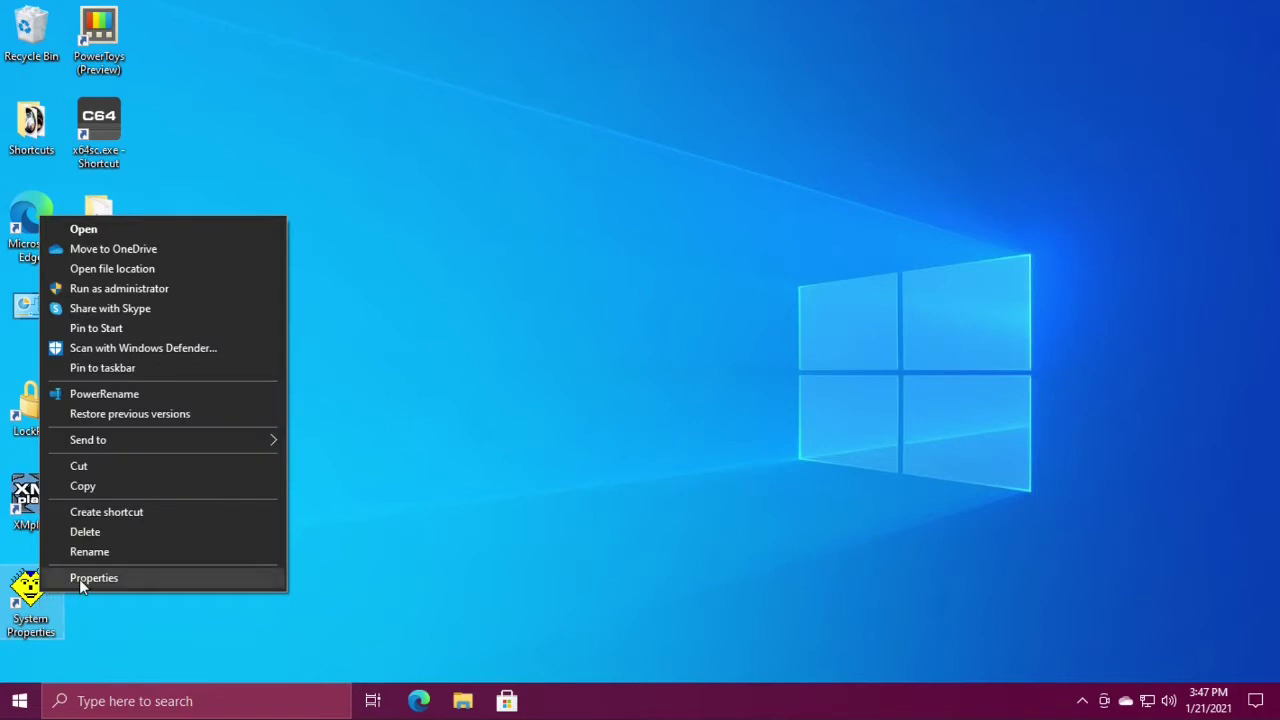
{"action": "left_click", "coordinate": [80, 580]}
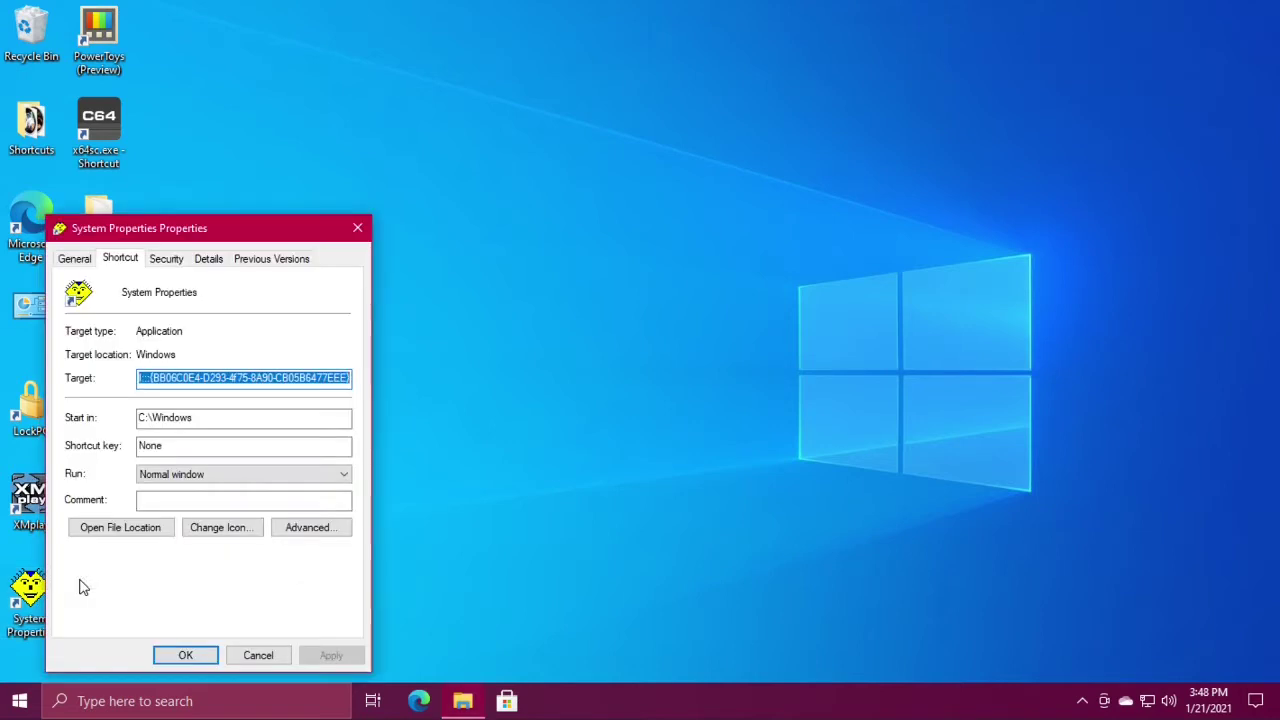
{"action": "left_click", "coordinate": [222, 527]}
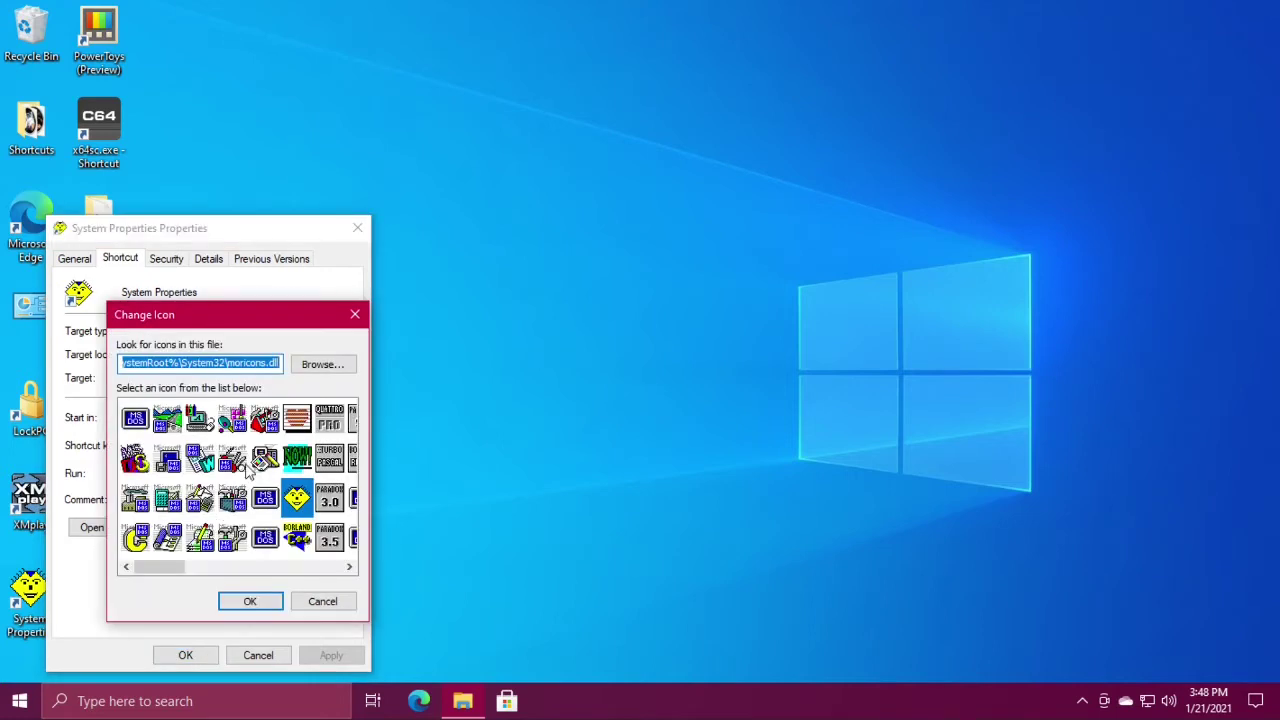
- Load moricons.dll from the System32 folder as the icon source and look through its icons
{"action": "left_click", "coordinate": [314, 364]}
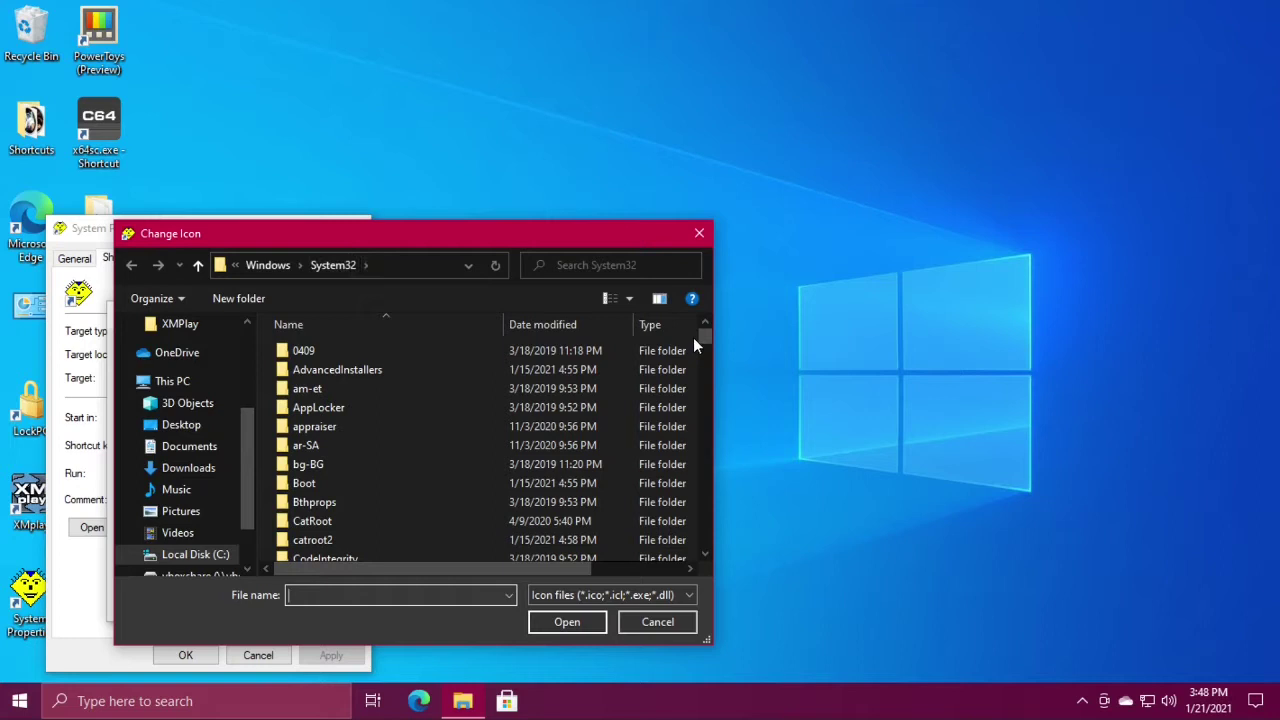
{"action": "left_click_drag", "start_coordinate": [701, 337], "coordinate": [701, 434]}
{"action": "left_click", "coordinate": [331, 380]}
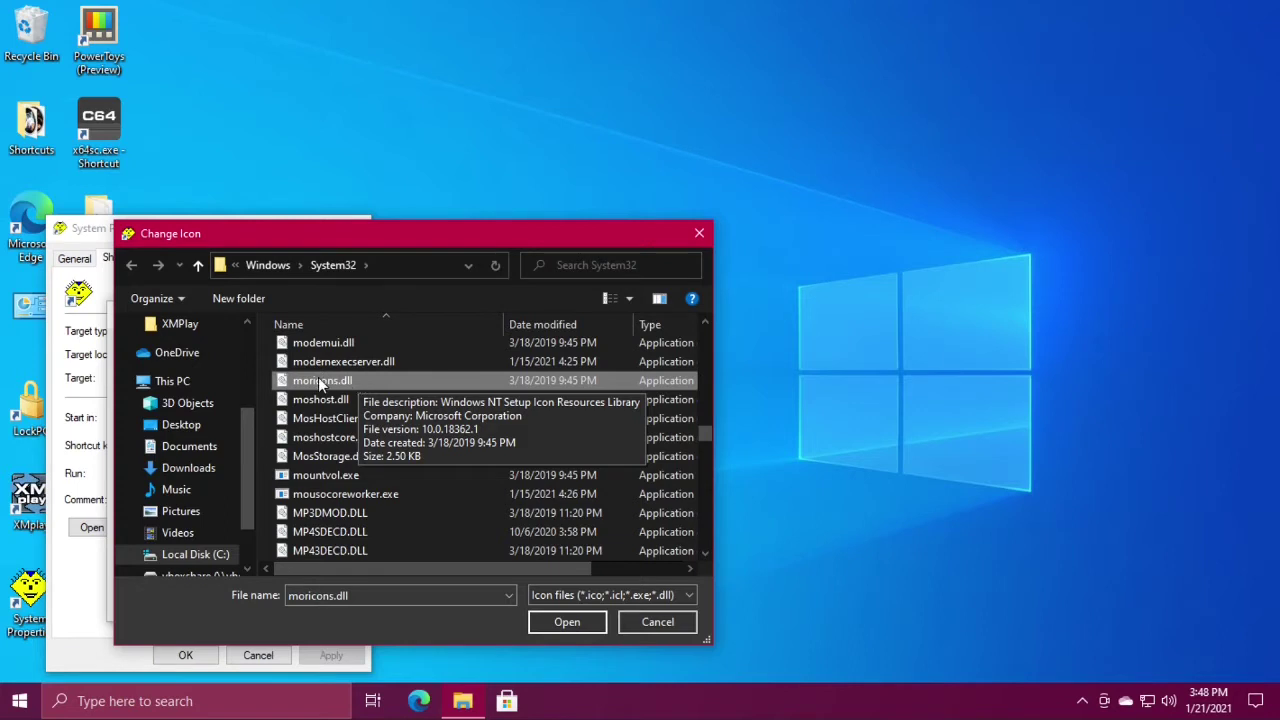
{"action": "double_click", "coordinate": [320, 380]}
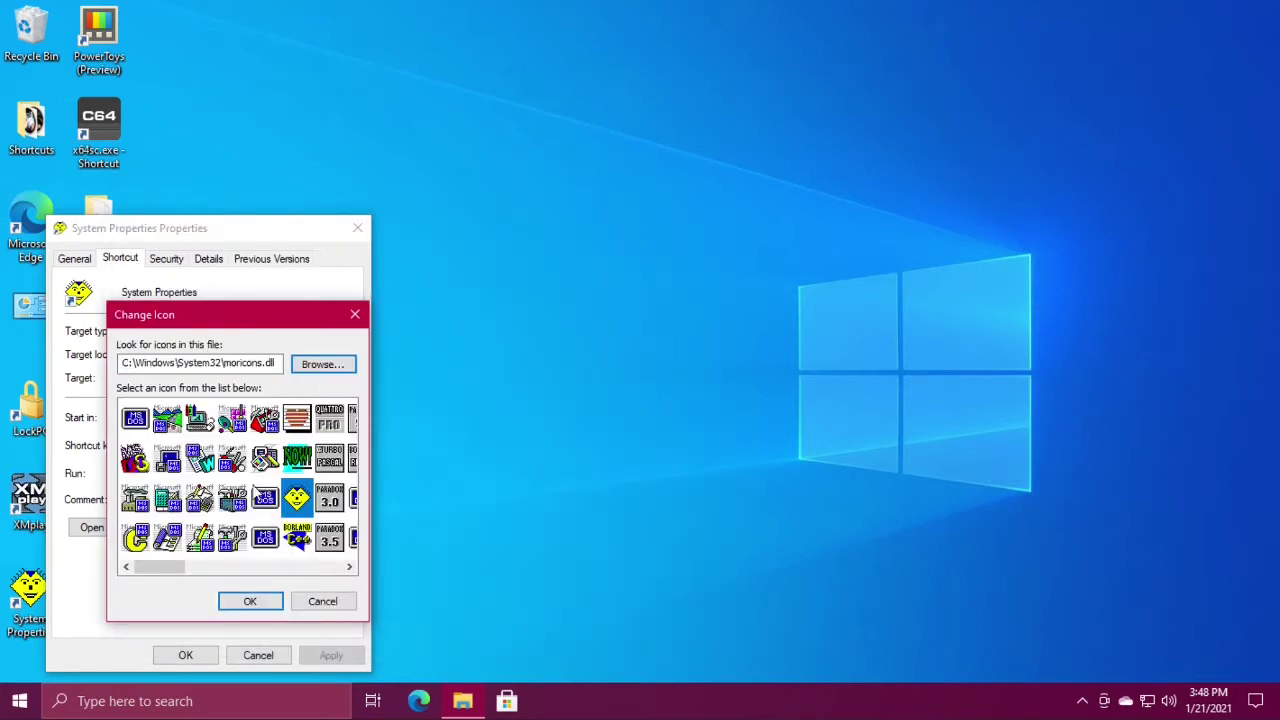
{"action": "mouse_move", "coordinate": [153, 572]}
{"action": "left_mouse_down"}
{"action": "mouse_move", "coordinate": [297, 580]}
{"action": "mouse_move", "coordinate": [136, 570]}
{"action": "left_mouse_up"}
- Load compstui.dll from System32 as the icon source and look through its icons up to the end of the list
{"action": "left_click", "coordinate": [331, 366]}
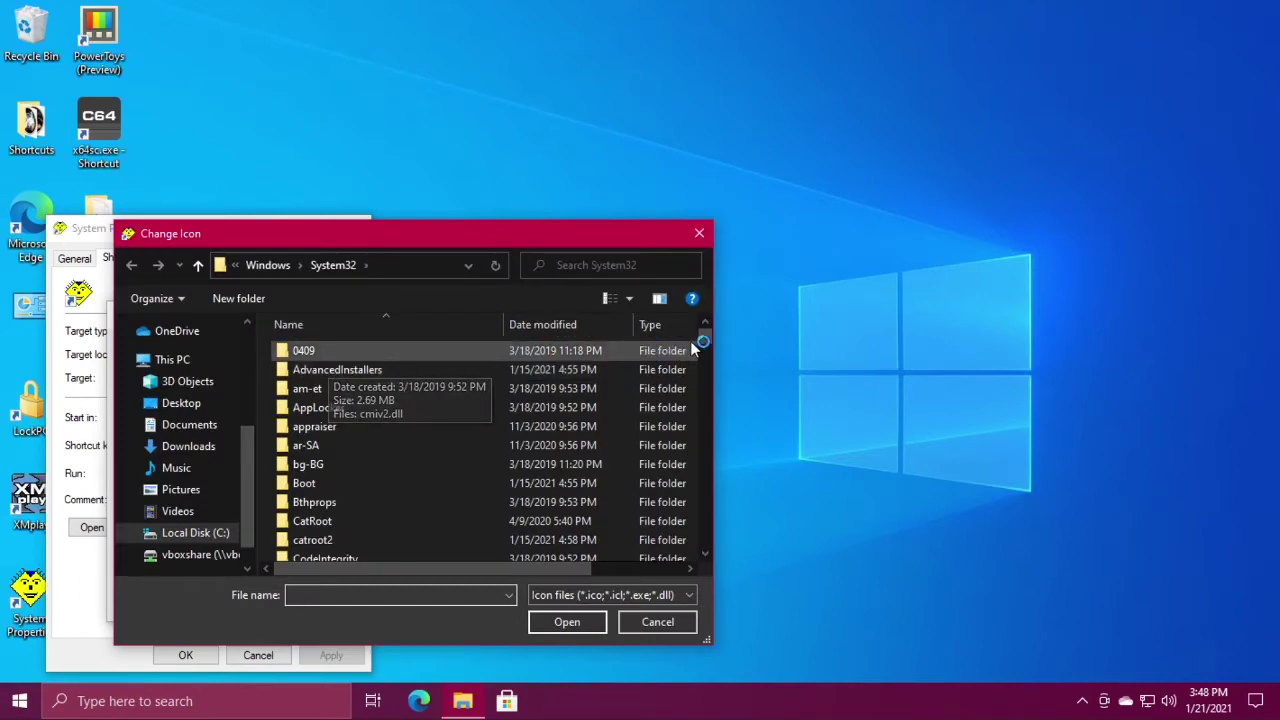
{"action": "left_click_drag", "start_coordinate": [701, 338], "coordinate": [703, 363]}
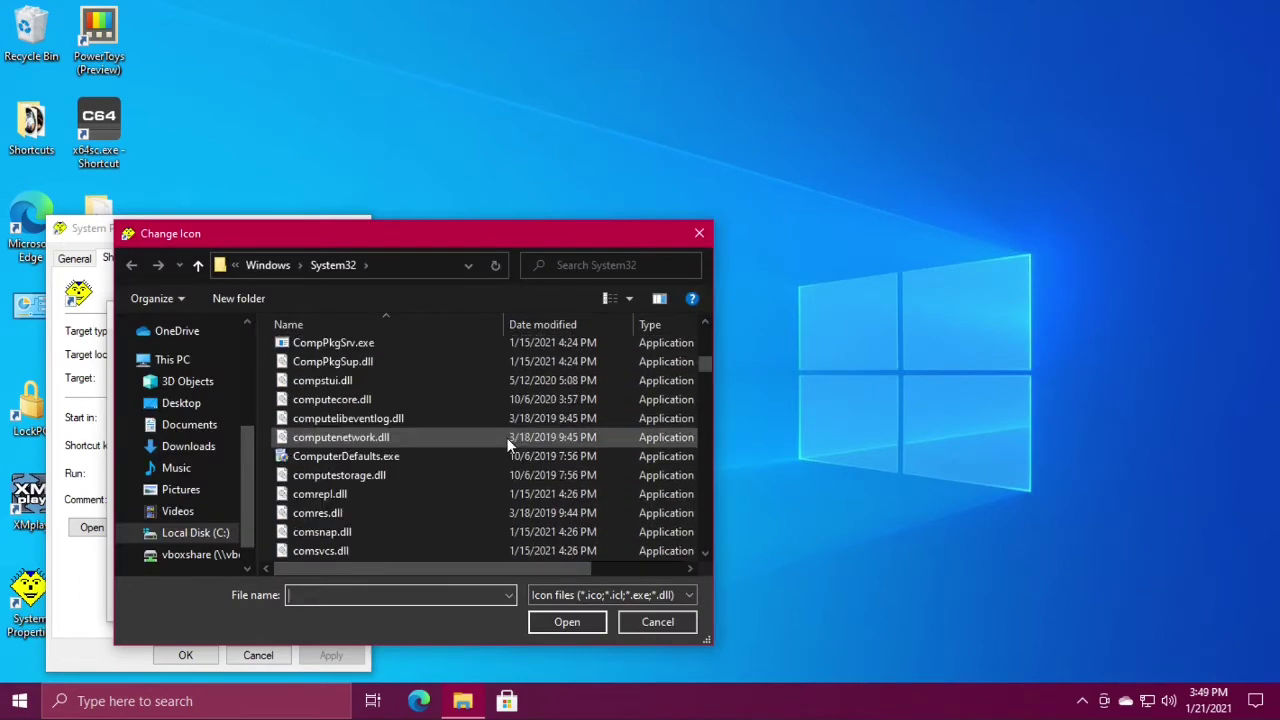
{"action": "left_click", "coordinate": [358, 380]}
{"action": "double_click", "coordinate": [345, 380]}
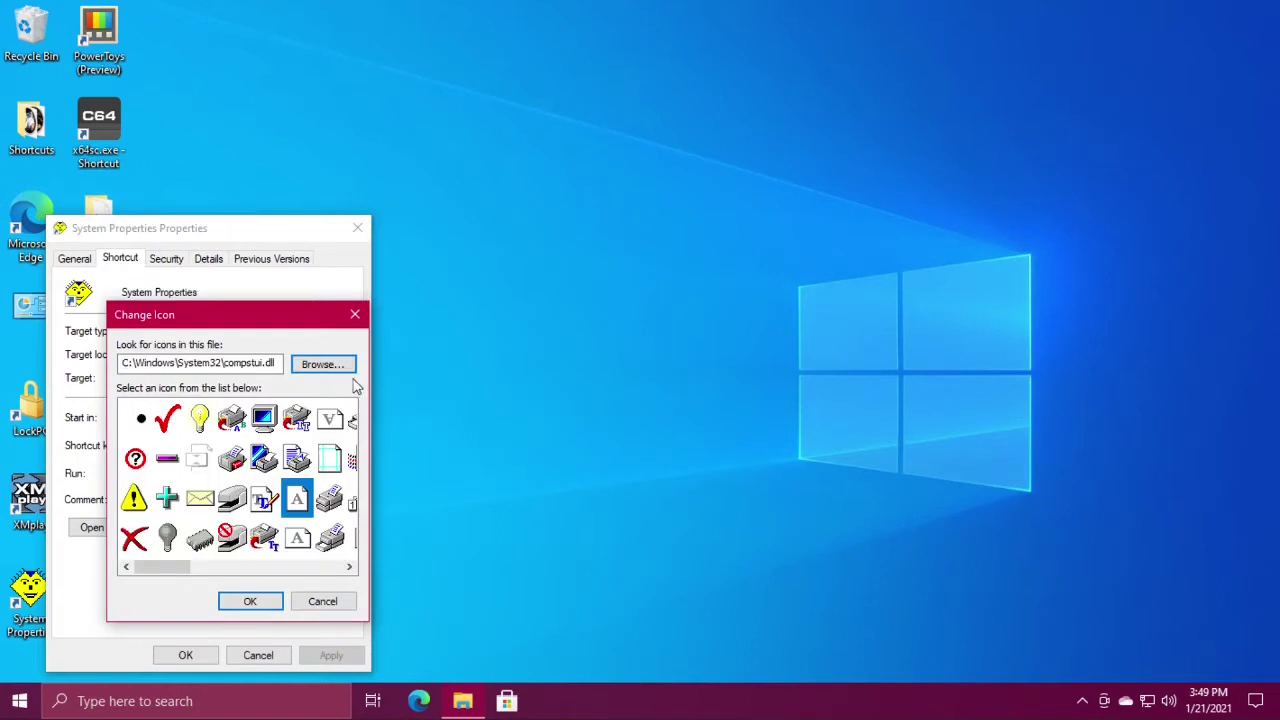
{"action": "left_click_drag", "start_coordinate": [174, 566], "coordinate": [330, 570]}
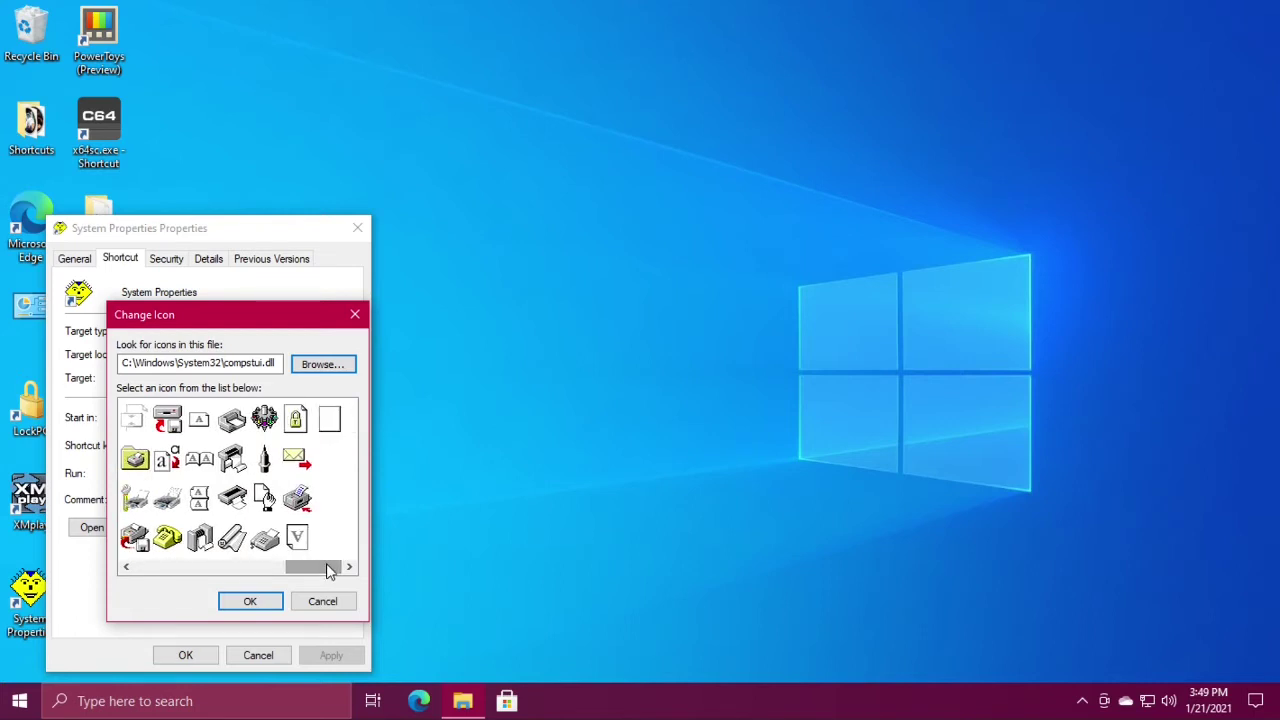
- Load DDORes.dll from System32 as the icon source and examine its whole range of device icons
{"action": "left_click", "coordinate": [322, 365]}
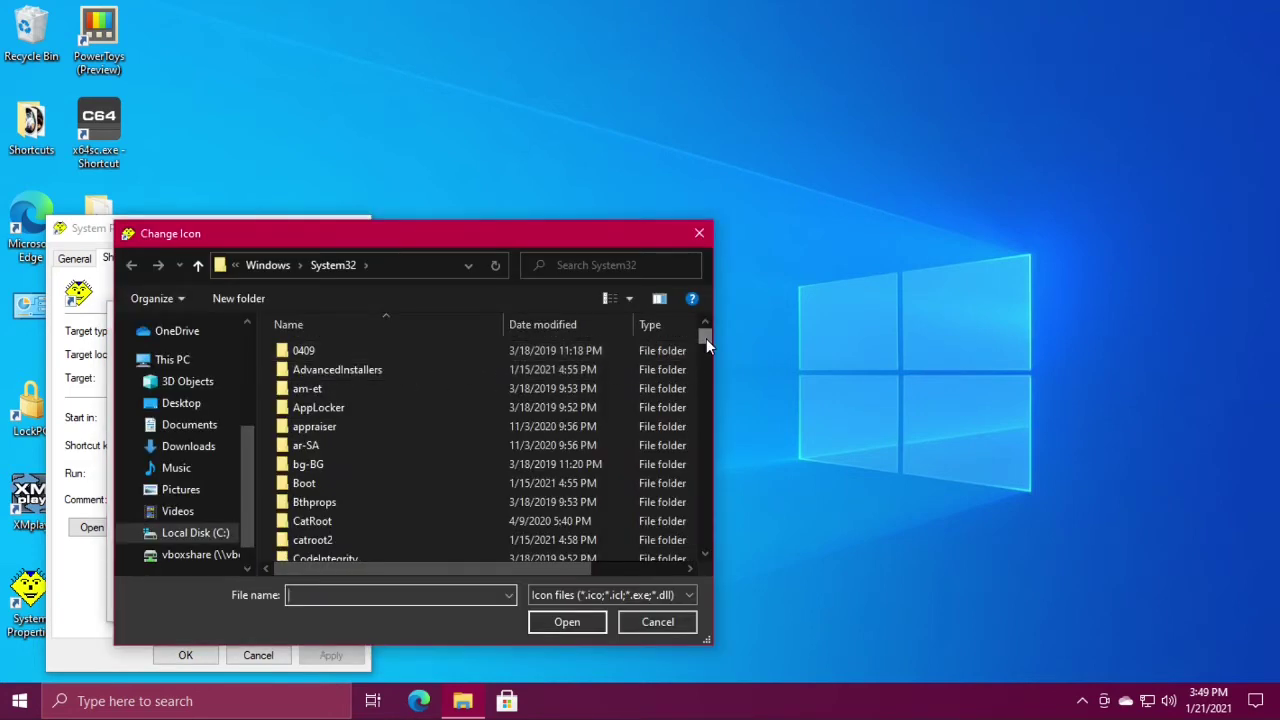
{"action": "left_click_drag", "start_coordinate": [706, 338], "coordinate": [705, 376]}
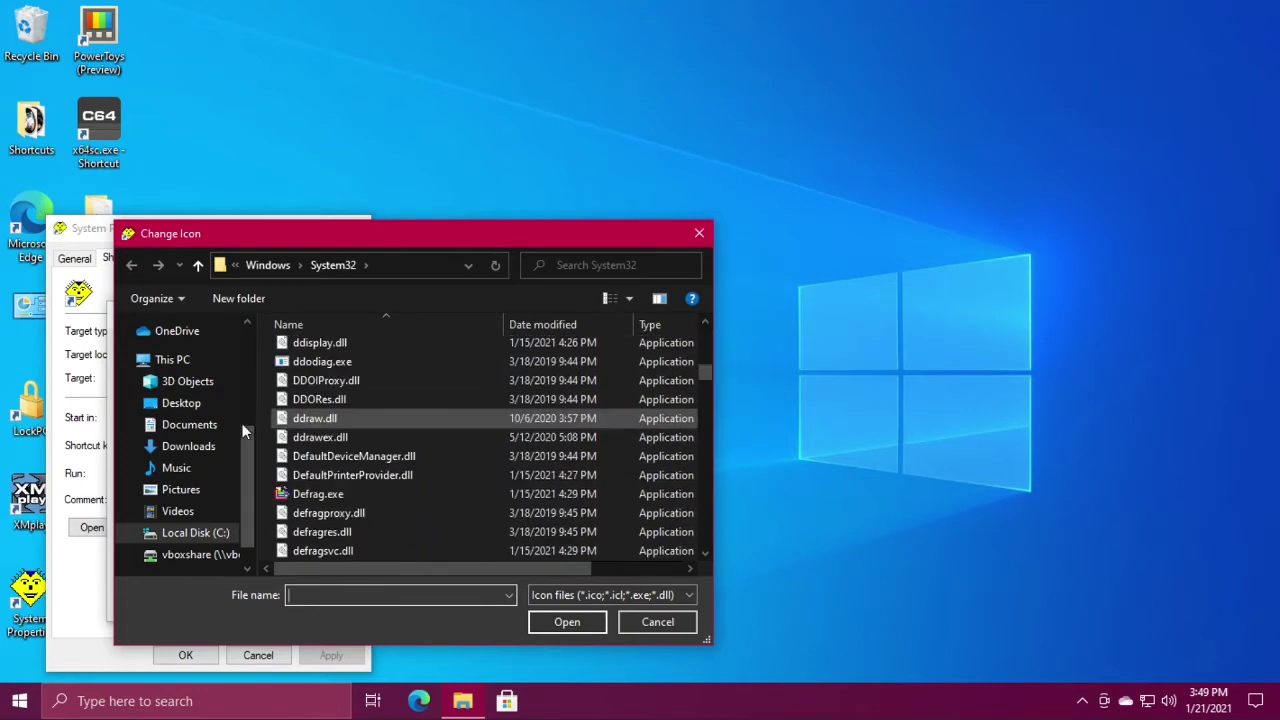
{"action": "left_click", "coordinate": [336, 399]}
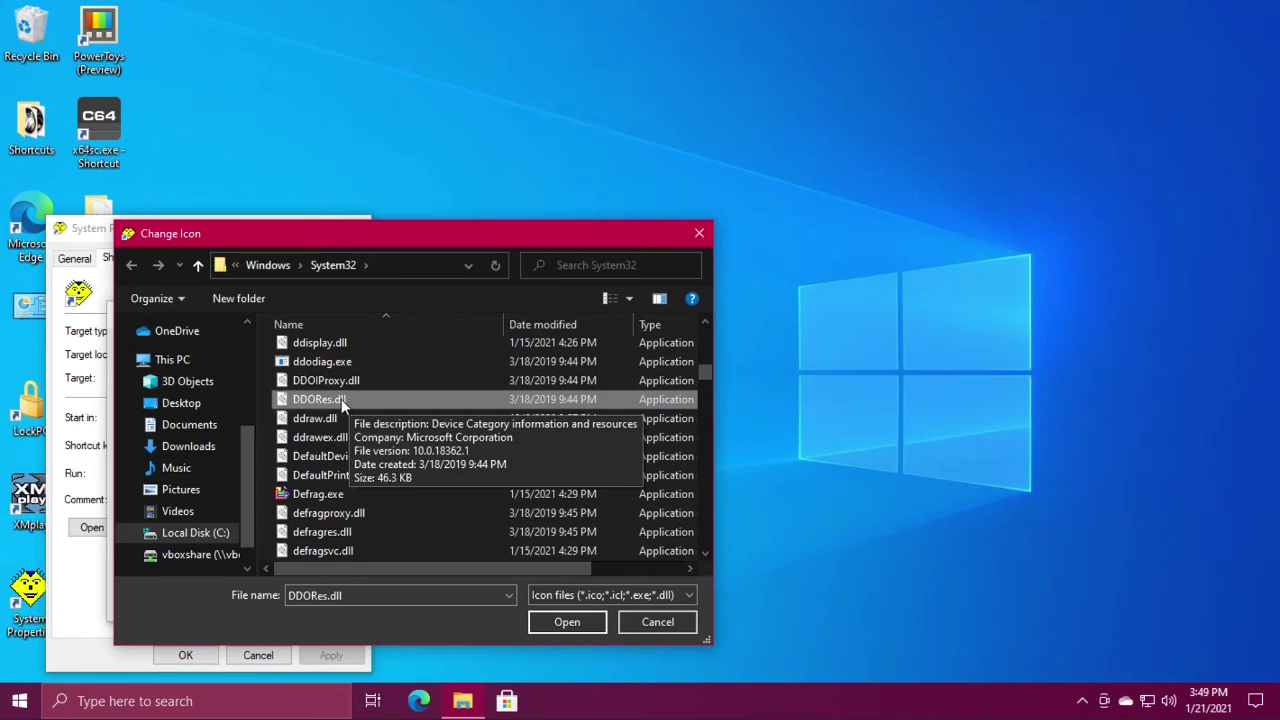
{"action": "double_click", "coordinate": [341, 399]}
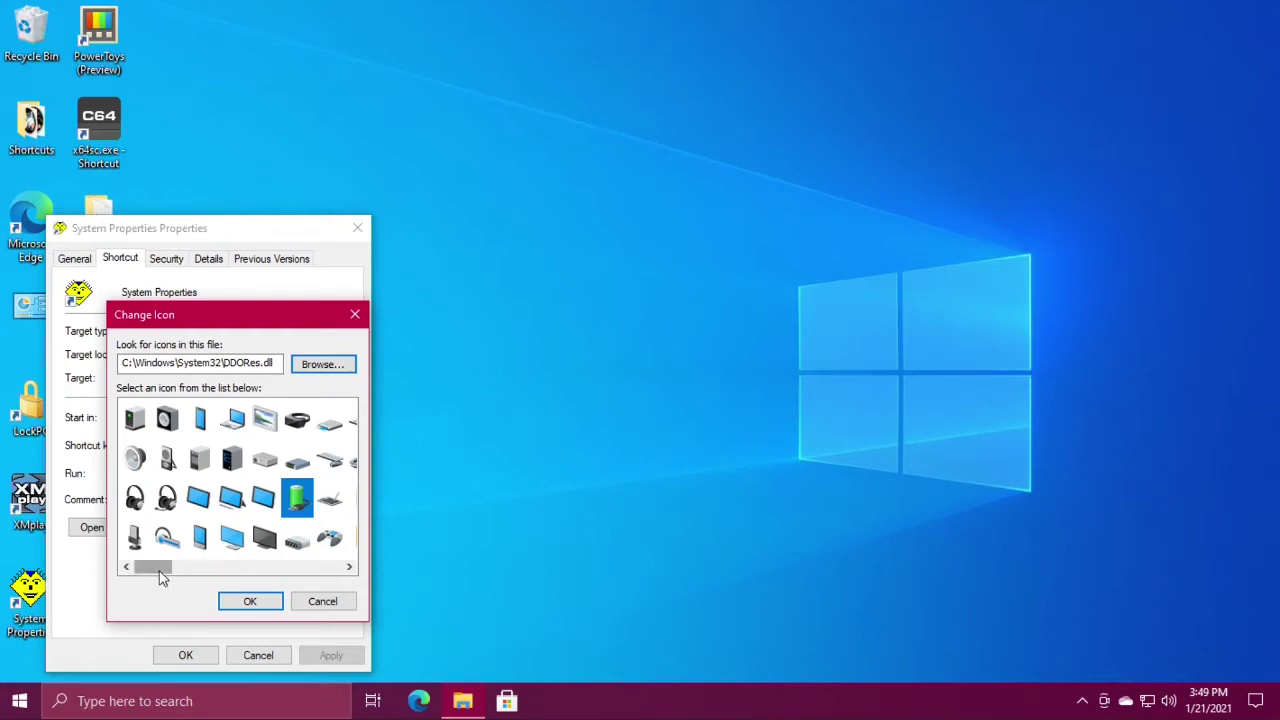
{"action": "left_click_drag", "start_coordinate": [163, 574], "coordinate": [337, 576]}
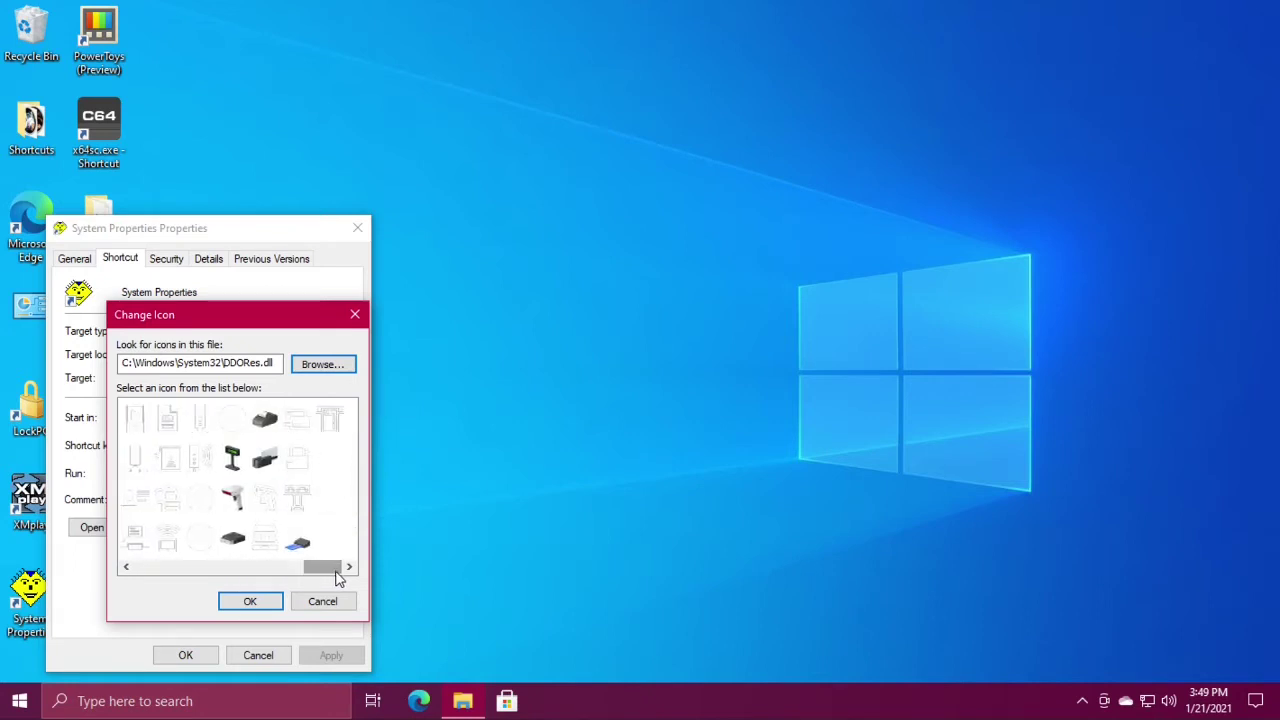
- Switch the icon source to imageres.dll in System32 and browse its icons through to the last ones
{"action": "left_click", "coordinate": [325, 366]}
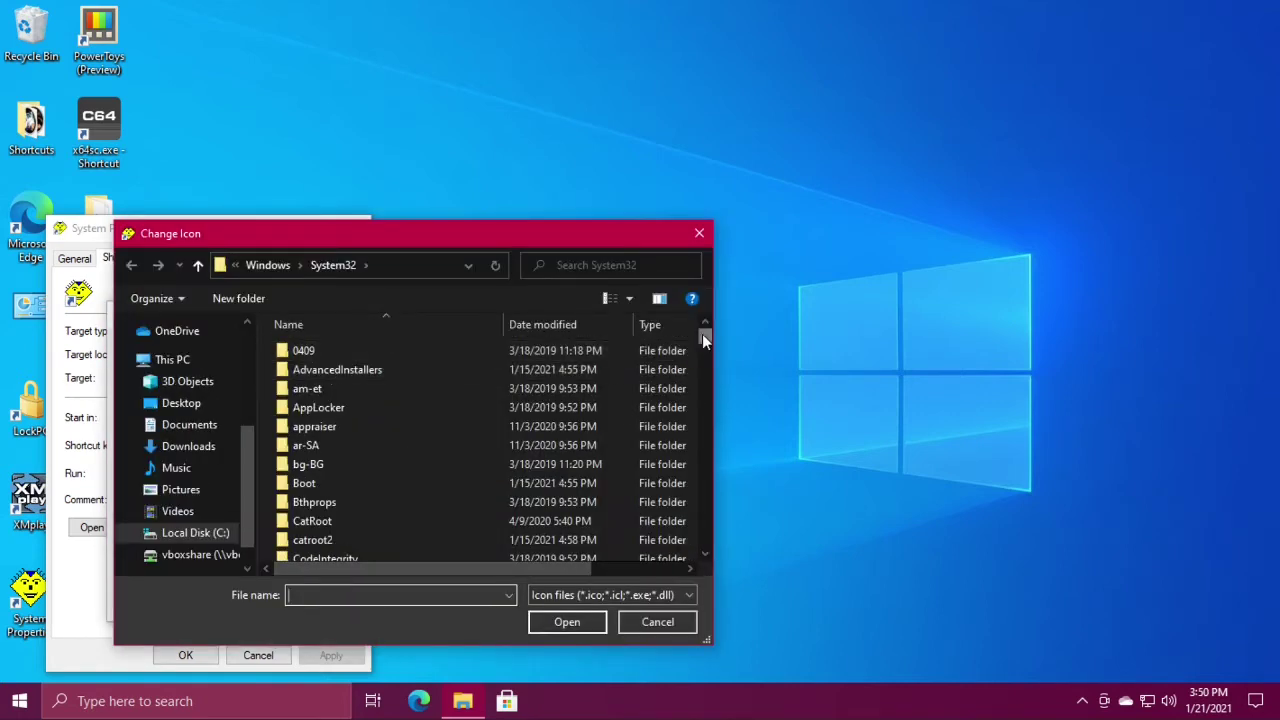
{"action": "left_click_drag", "start_coordinate": [702, 340], "coordinate": [702, 403]}
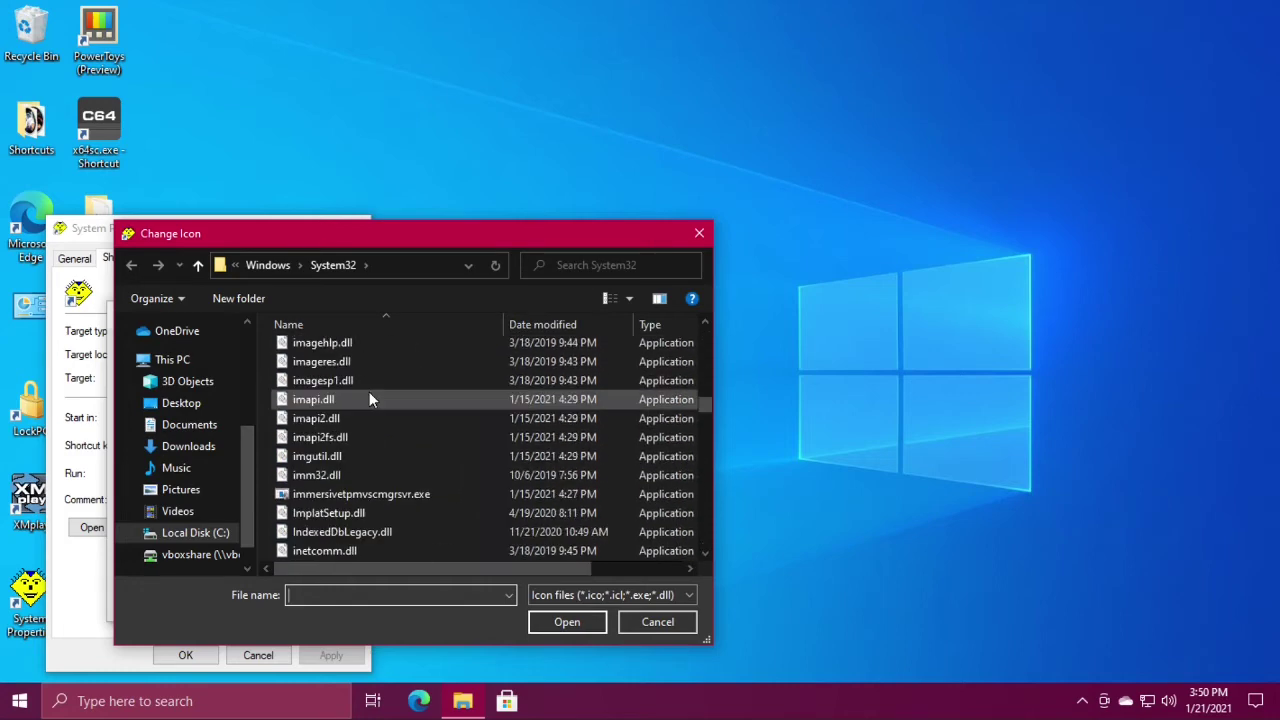
{"action": "left_click", "coordinate": [340, 365]}
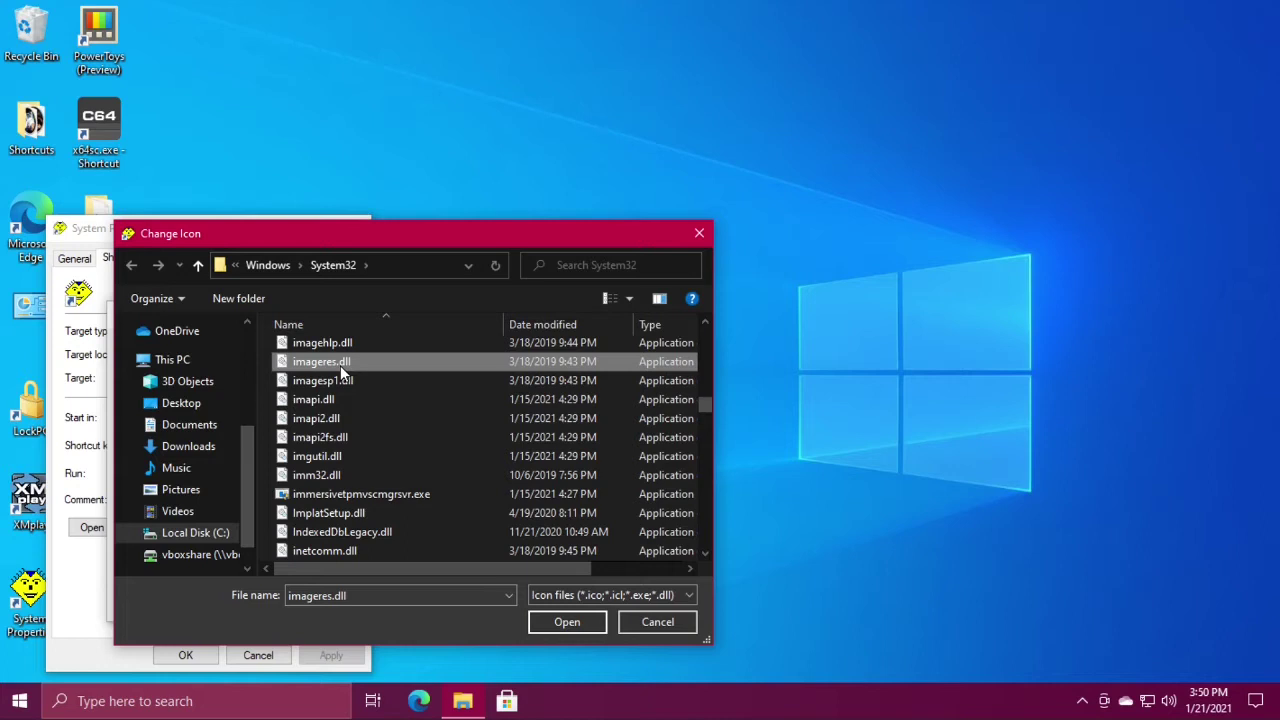
{"action": "double_click", "coordinate": [340, 365]}
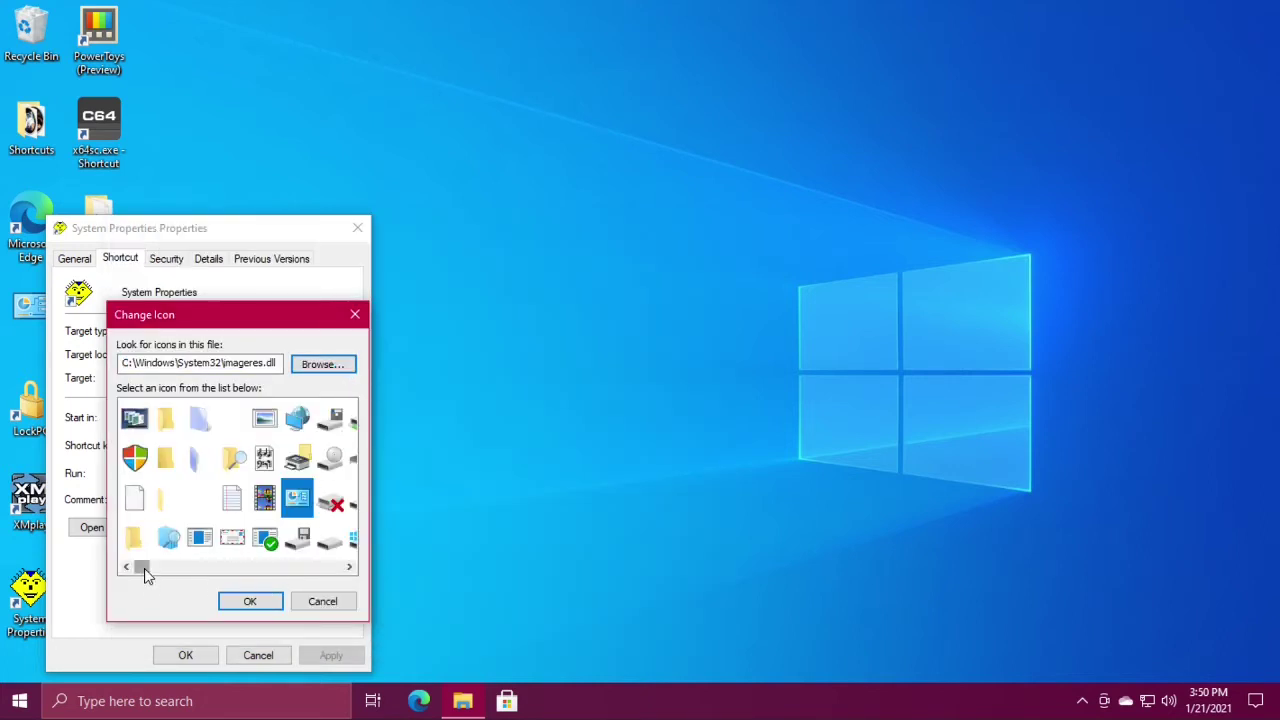
{"action": "left_click_drag", "start_coordinate": [144, 572], "coordinate": [348, 571]}
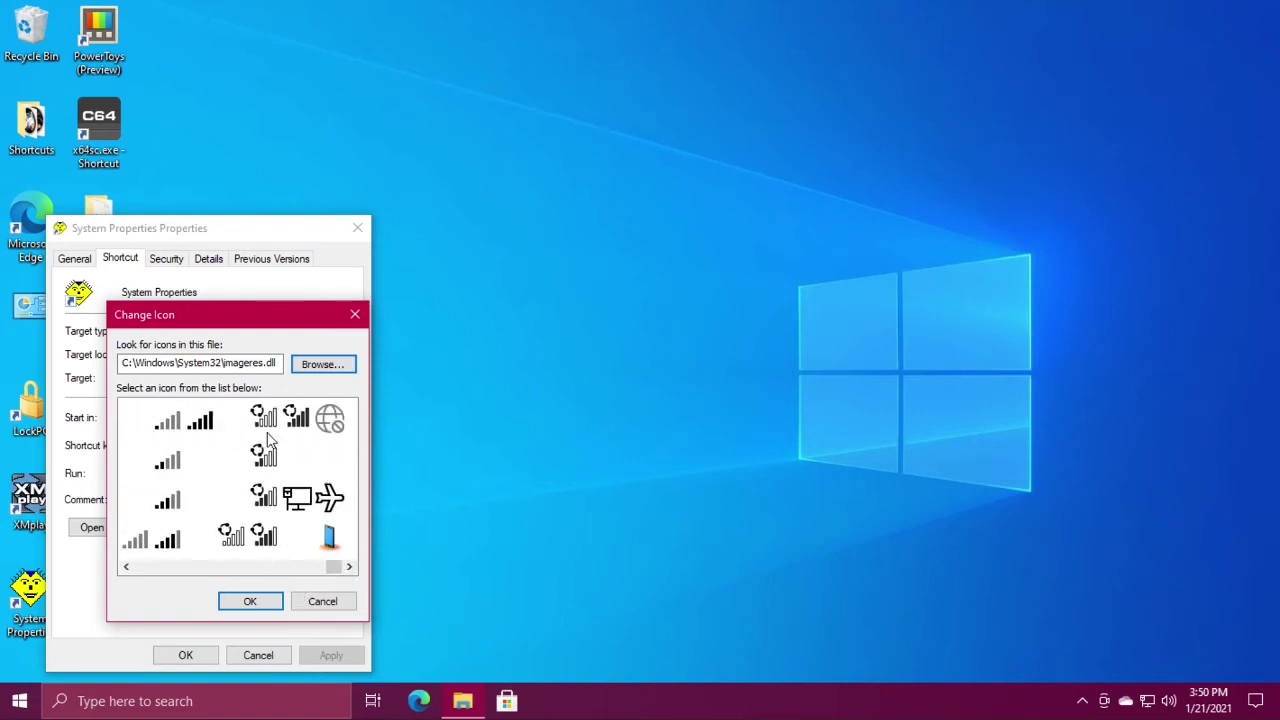
- Switch the icon source to mmcndmgr.dll in System32 and browse all the icons it contains
{"action": "left_click", "coordinate": [322, 366]}
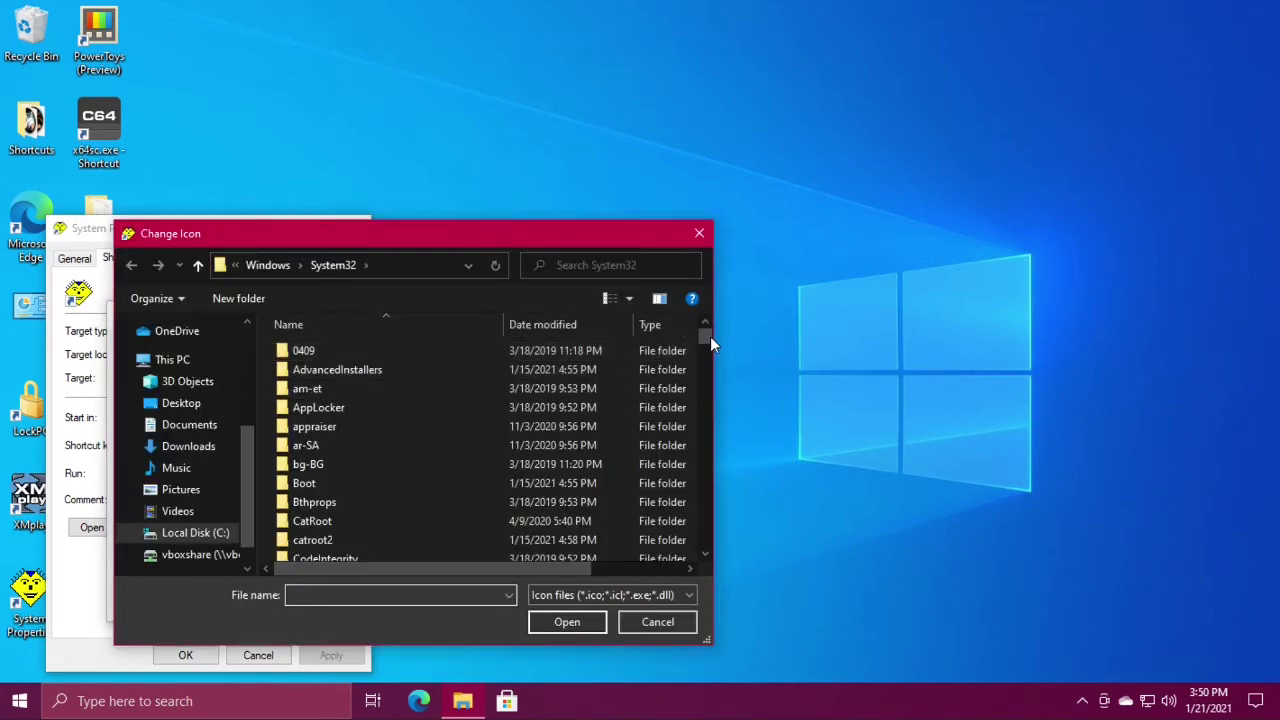
{"action": "left_click_drag", "start_coordinate": [707, 338], "coordinate": [708, 432]}
{"action": "left_click", "coordinate": [348, 344]}
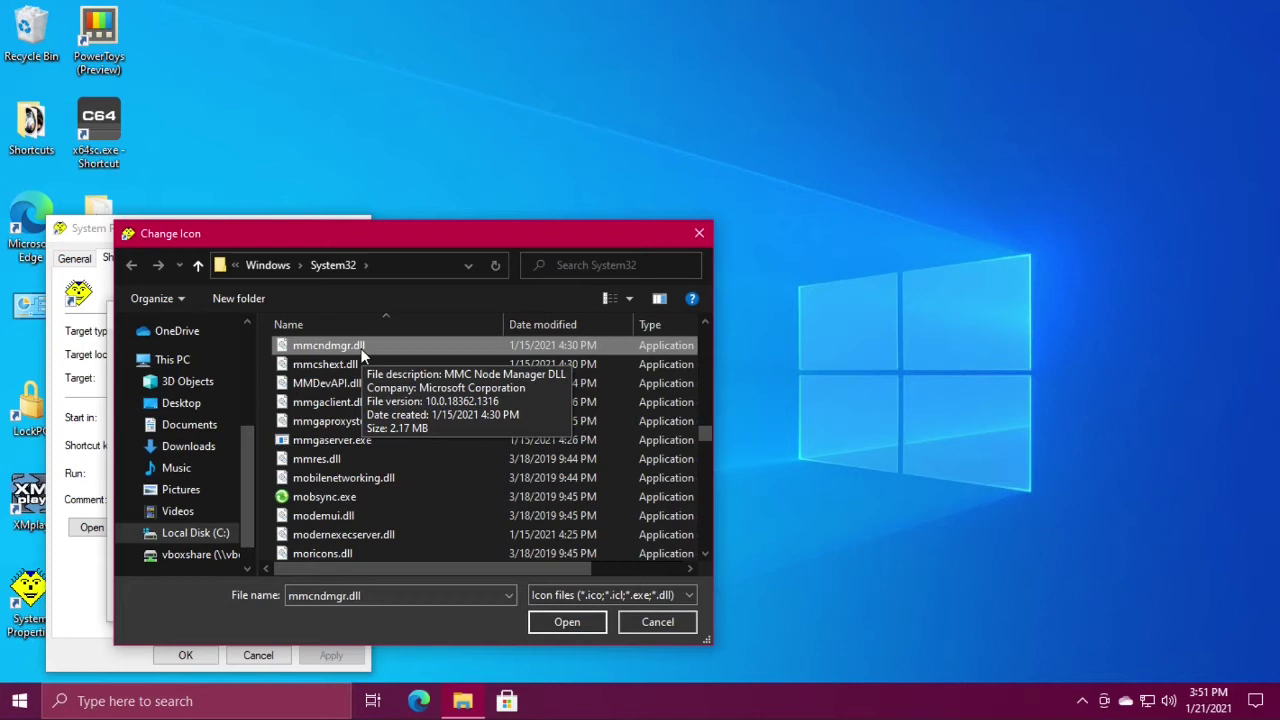
{"action": "double_click", "coordinate": [360, 348]}
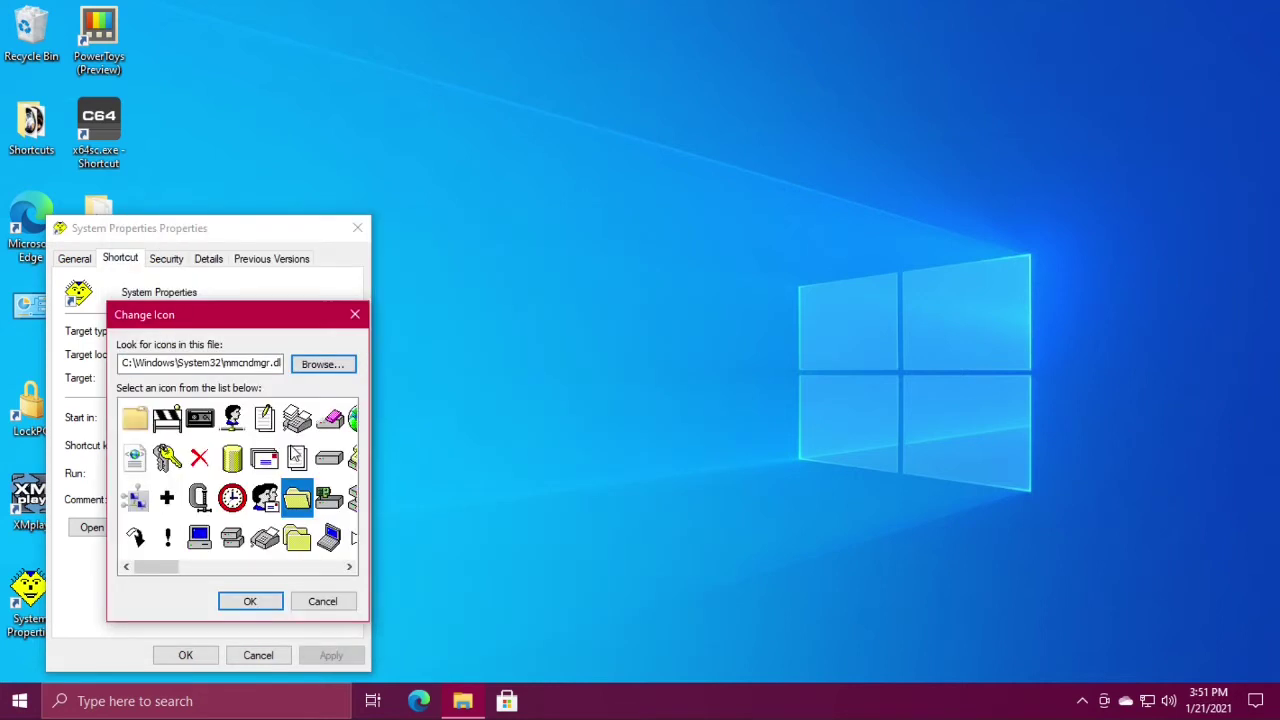
{"action": "left_click_drag", "start_coordinate": [174, 572], "coordinate": [341, 576]}
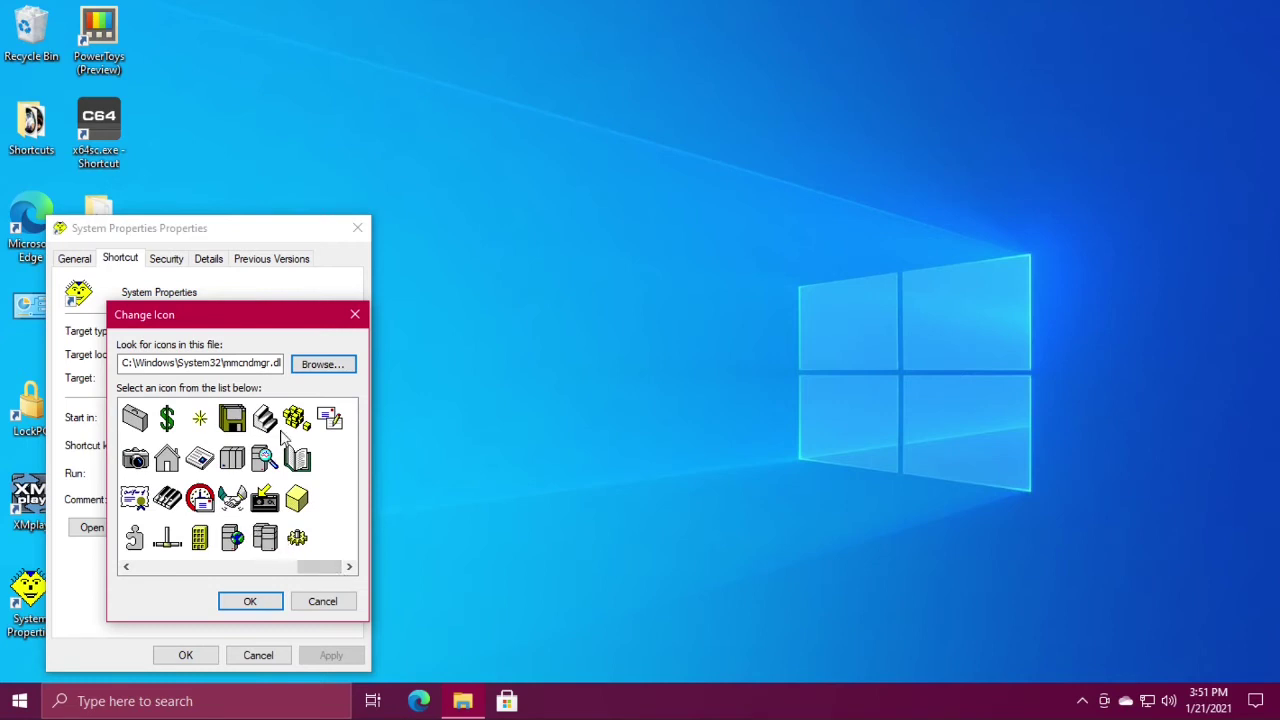
- Load pifmgr.dll from System32 as the icon source and view its icons through to the end of the list
{"action": "left_click", "coordinate": [325, 368]}
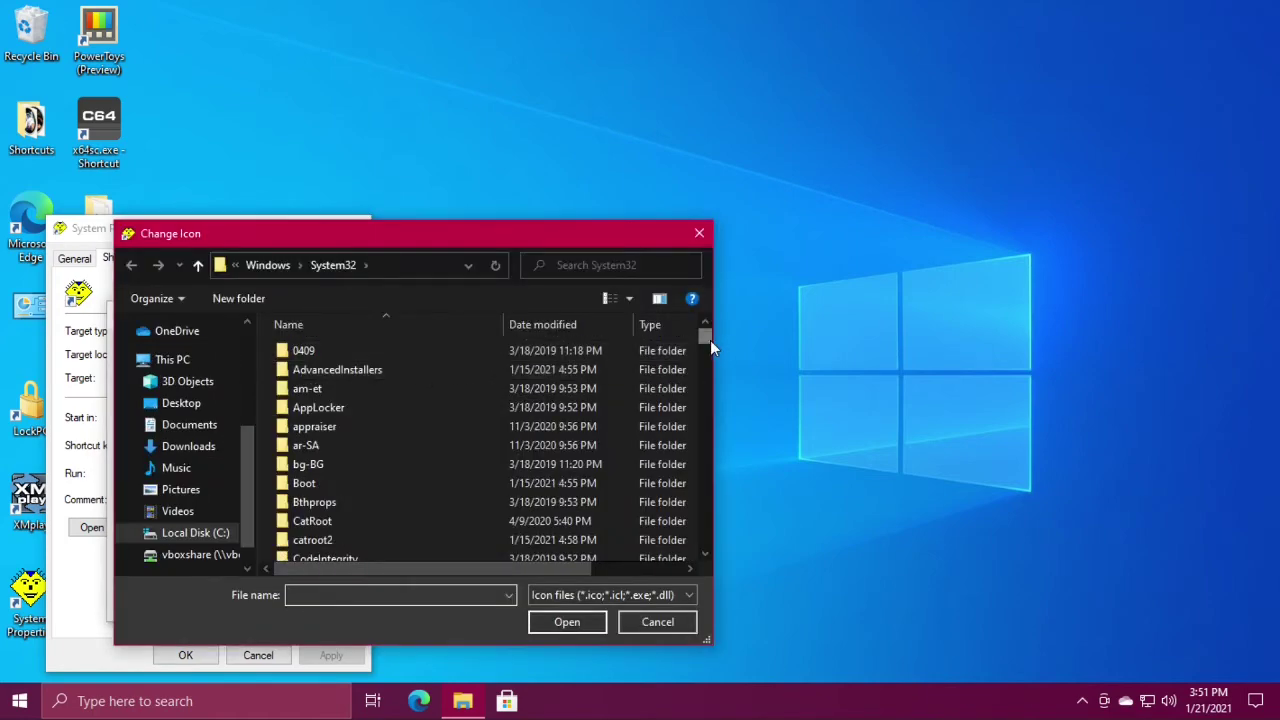
{"action": "left_click_drag", "start_coordinate": [709, 343], "coordinate": [508, 443]}
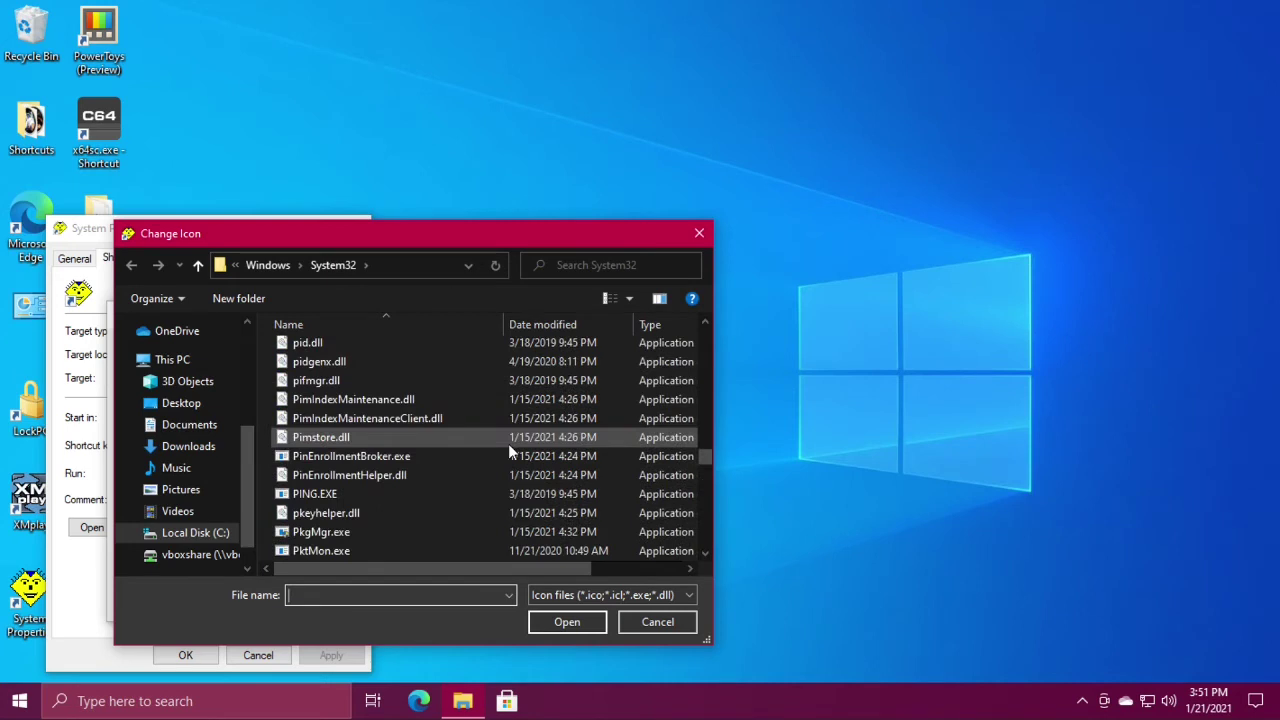
{"action": "left_click", "coordinate": [335, 380]}
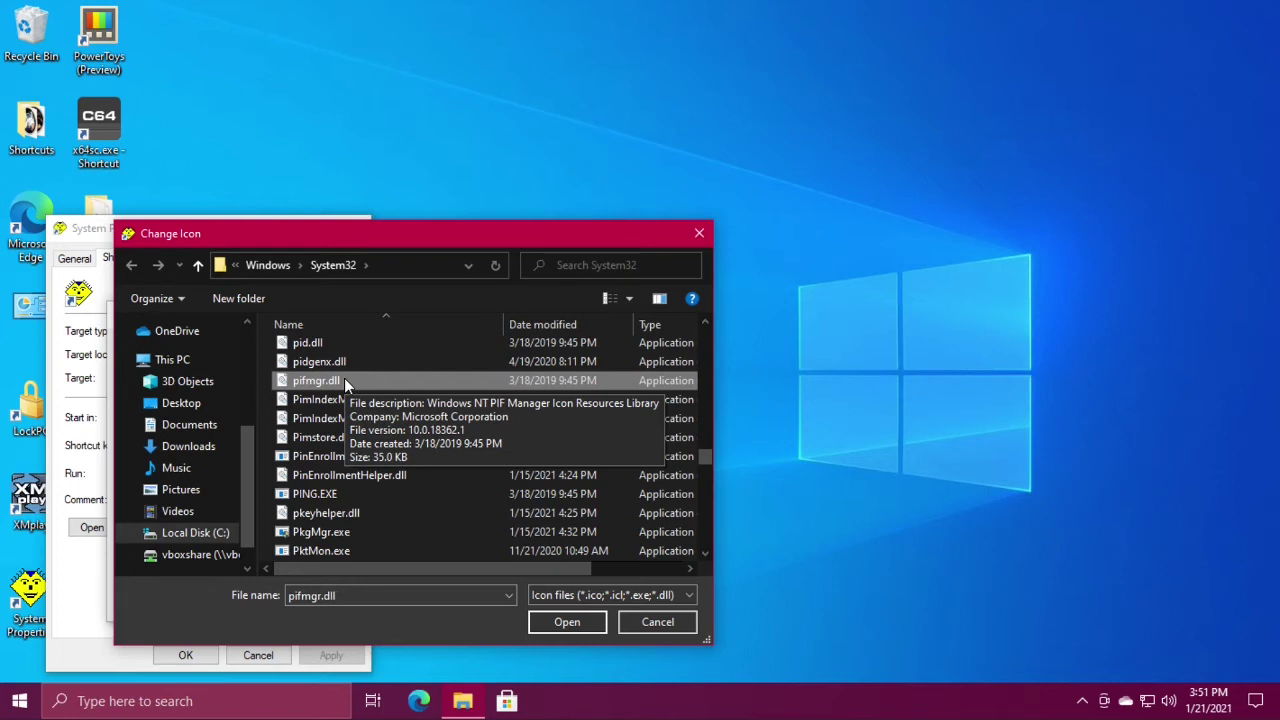
{"action": "double_click", "coordinate": [344, 380]}
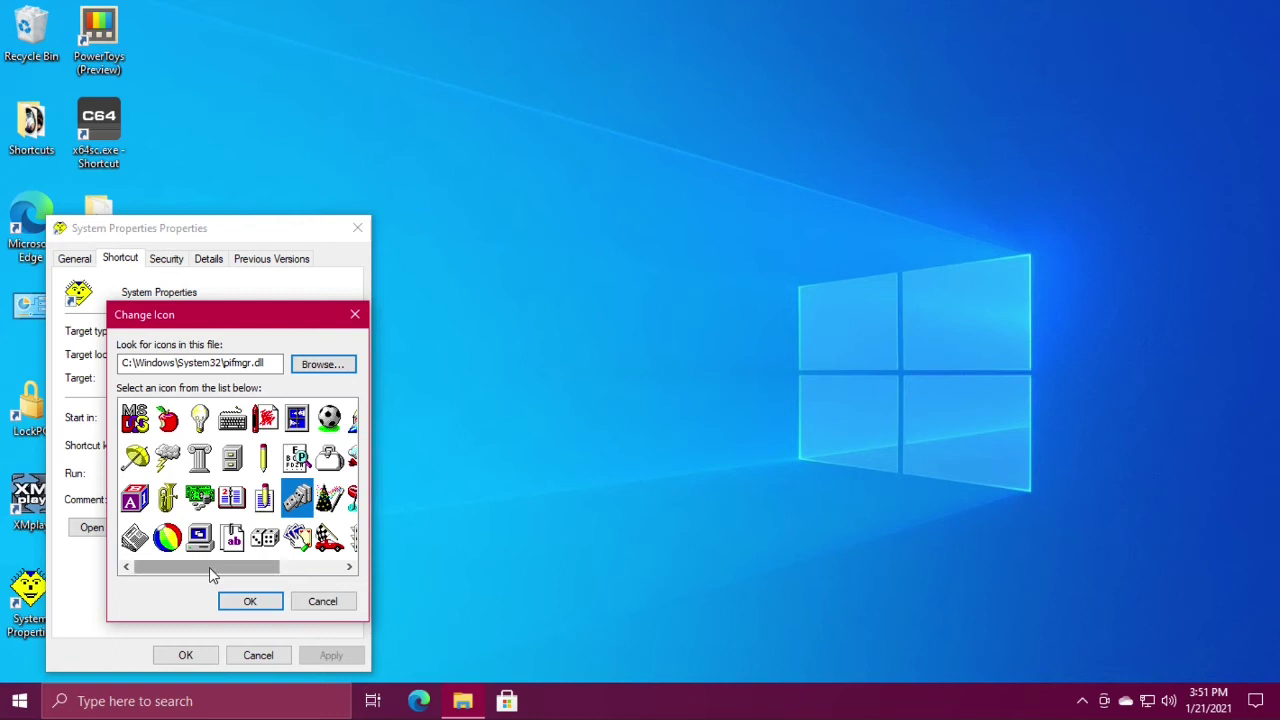
{"action": "left_click_drag", "start_coordinate": [209, 567], "coordinate": [303, 575]}
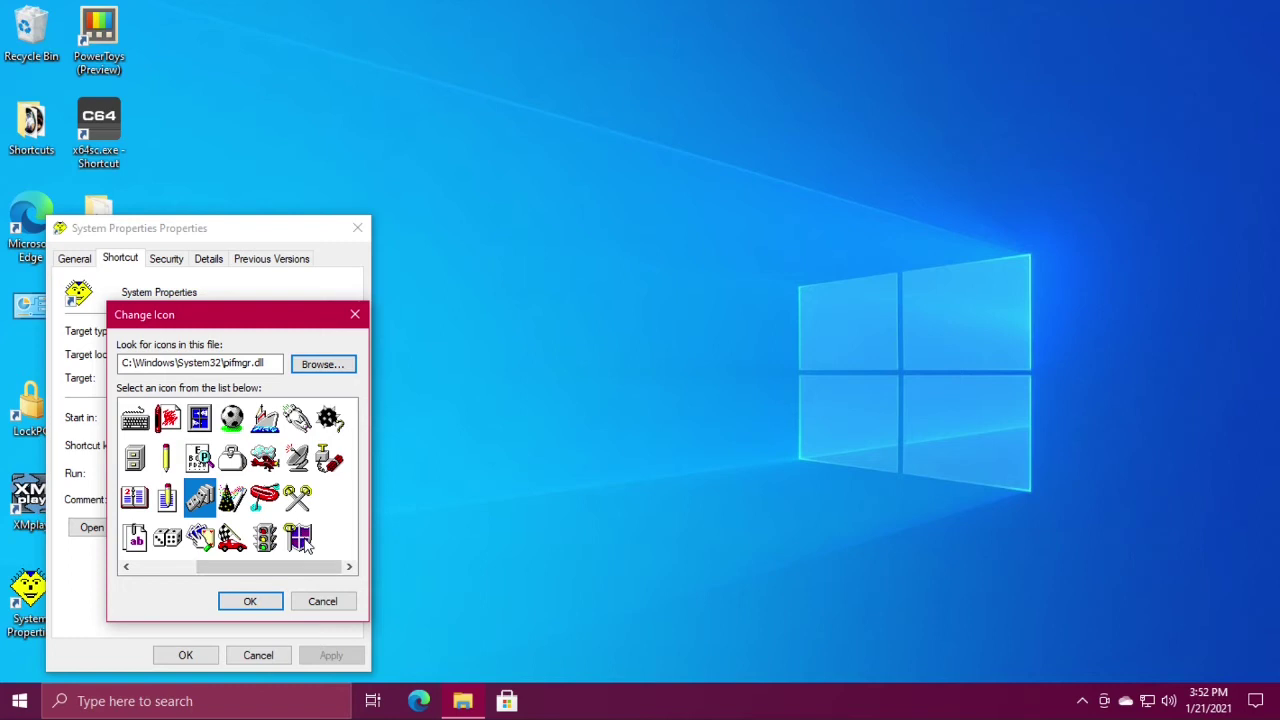
- Choose the purple shield icon from pifmgr.dll and apply it to the System Properties shortcut
{"action": "left_click", "coordinate": [303, 541]}
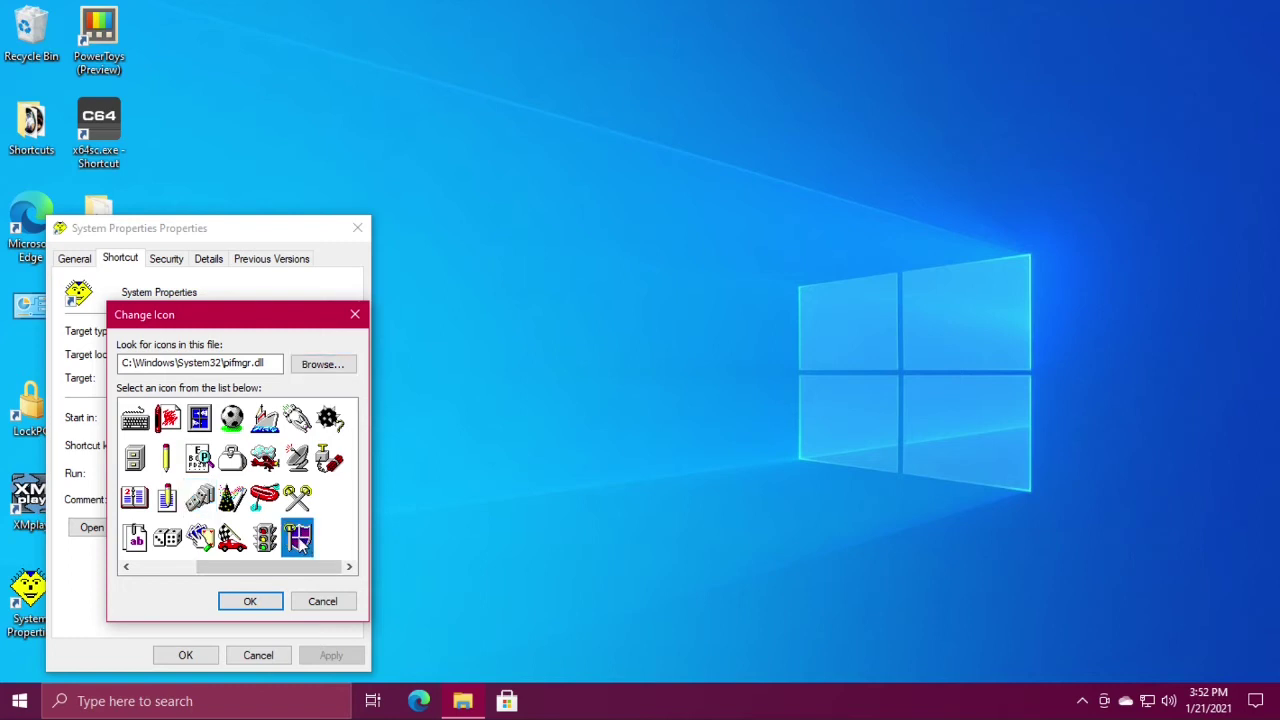
{"action": "double_click", "coordinate": [301, 540]}
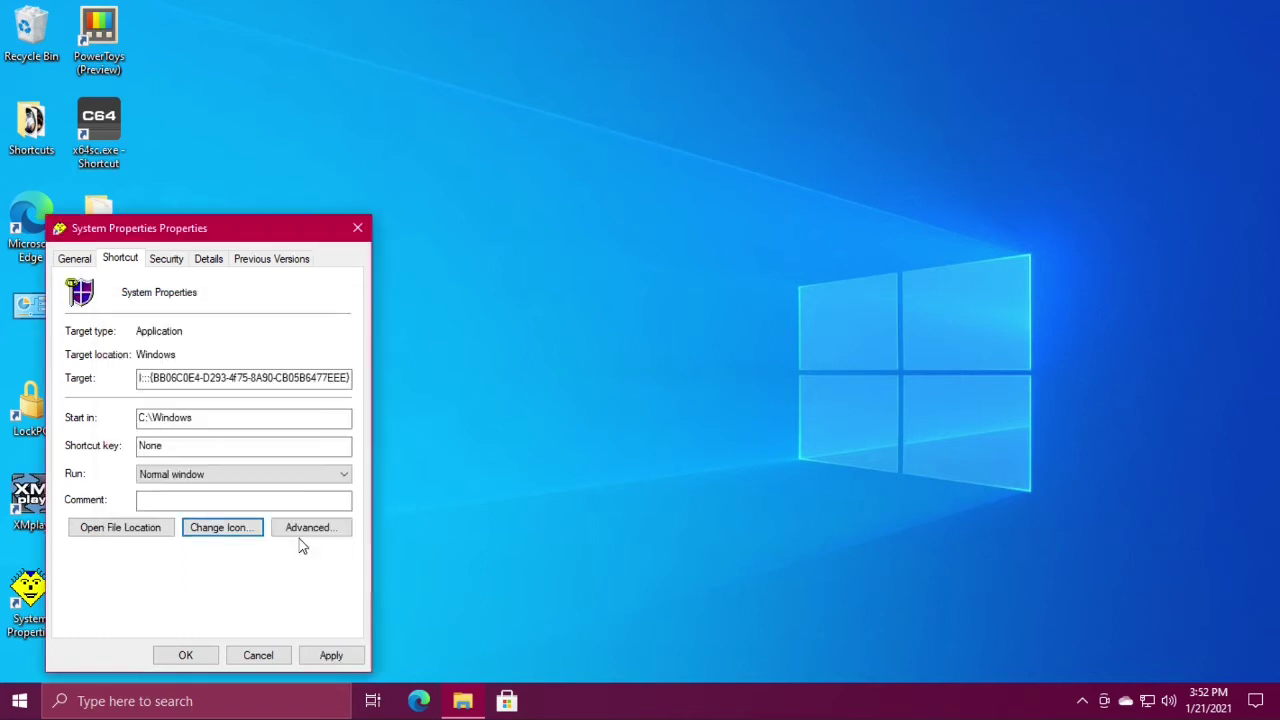
{"action": "left_click", "coordinate": [331, 657]}
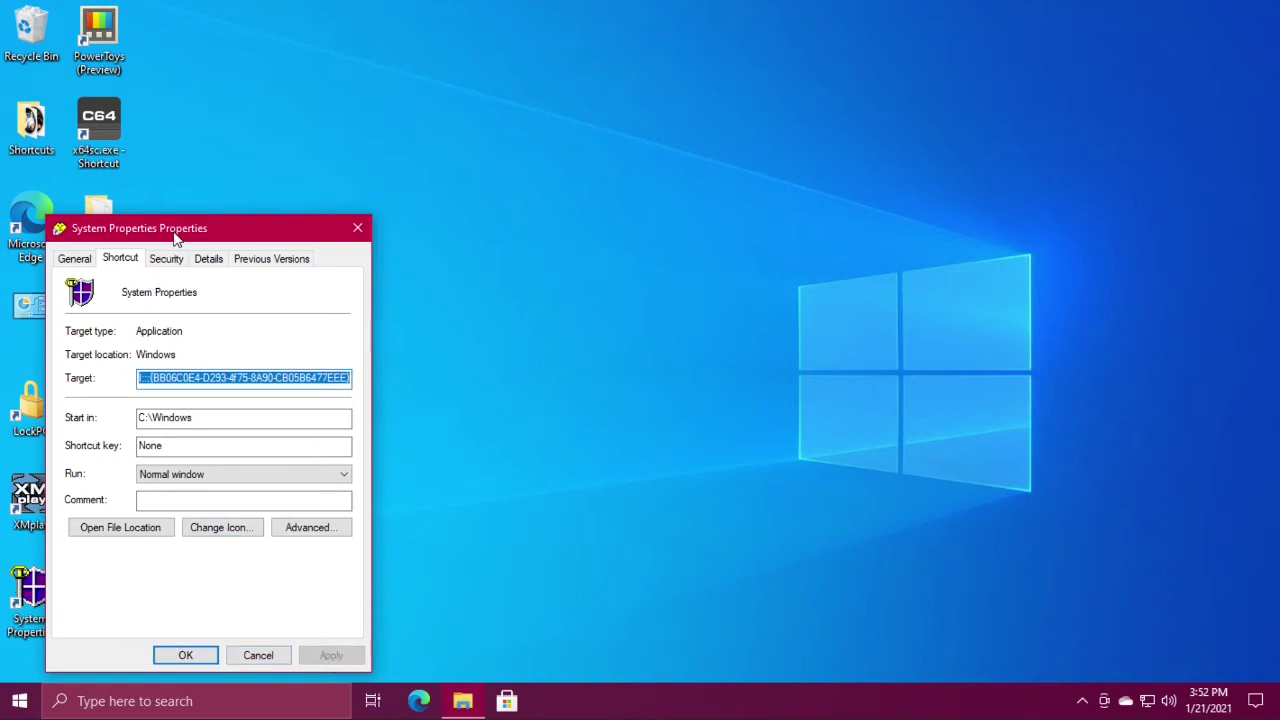
- Load shell32.dll from System32 as the System Properties shortcut's icon source and browse its icons through to the end
{"action": "left_click_drag", "start_coordinate": [174, 236], "coordinate": [214, 240]}
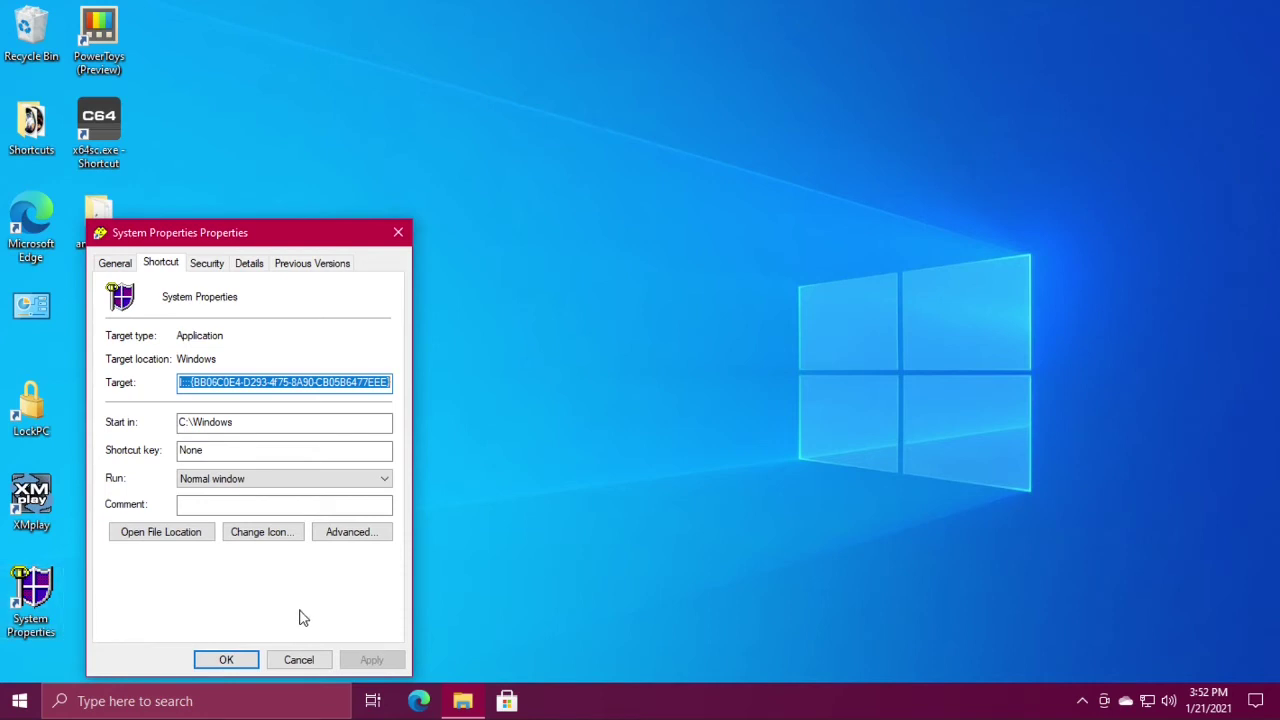
{"action": "left_click", "coordinate": [282, 541]}
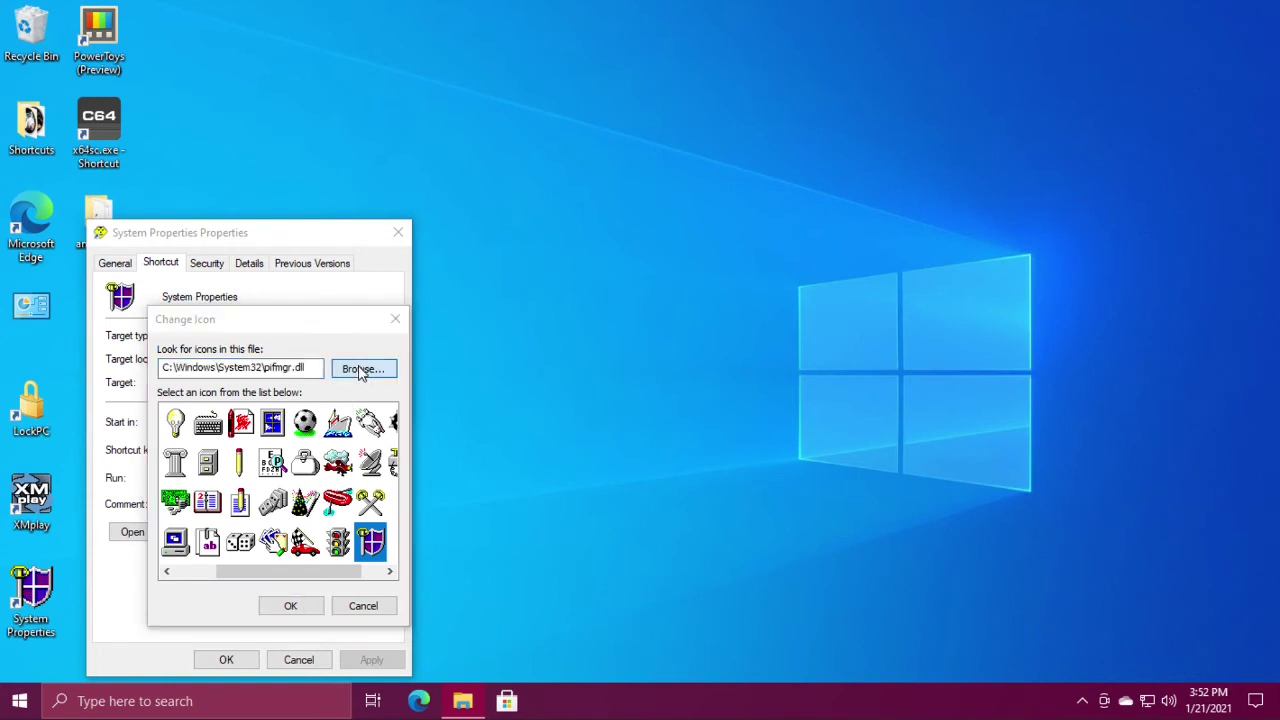
{"action": "left_click", "coordinate": [361, 370]}
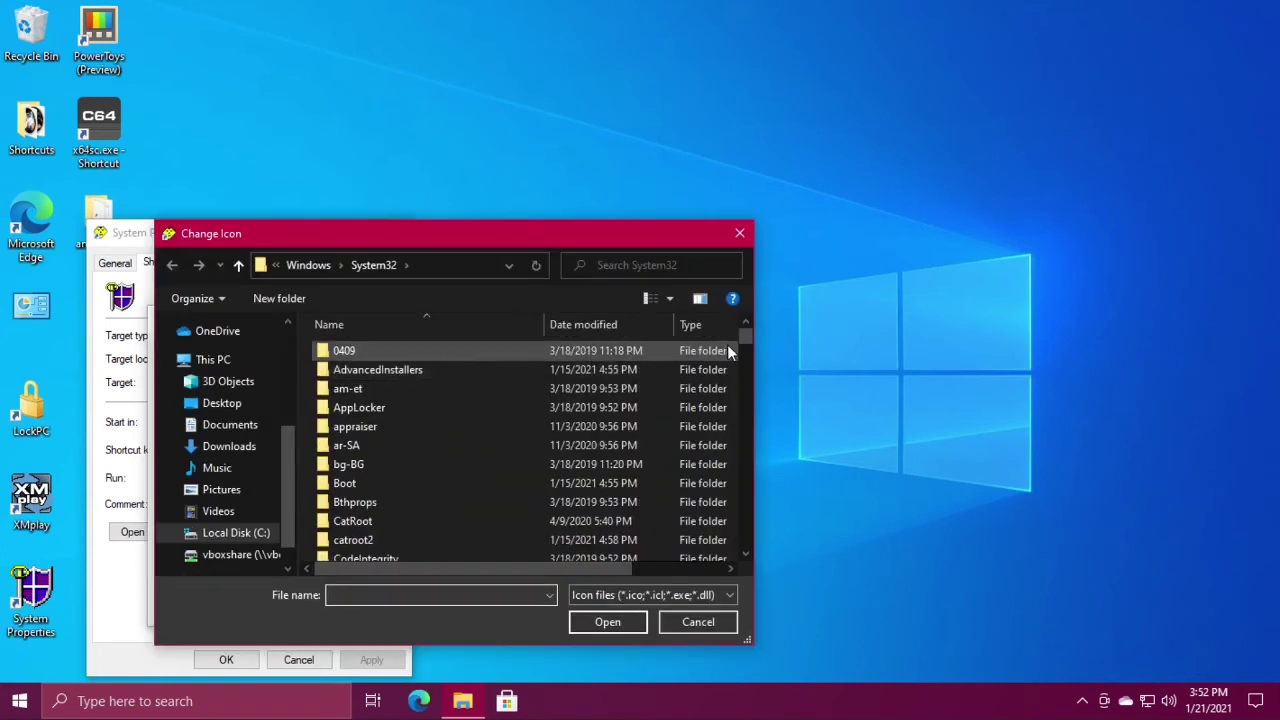
{"action": "left_click_drag", "start_coordinate": [741, 343], "coordinate": [742, 482]}
{"action": "left_click", "coordinate": [384, 520]}
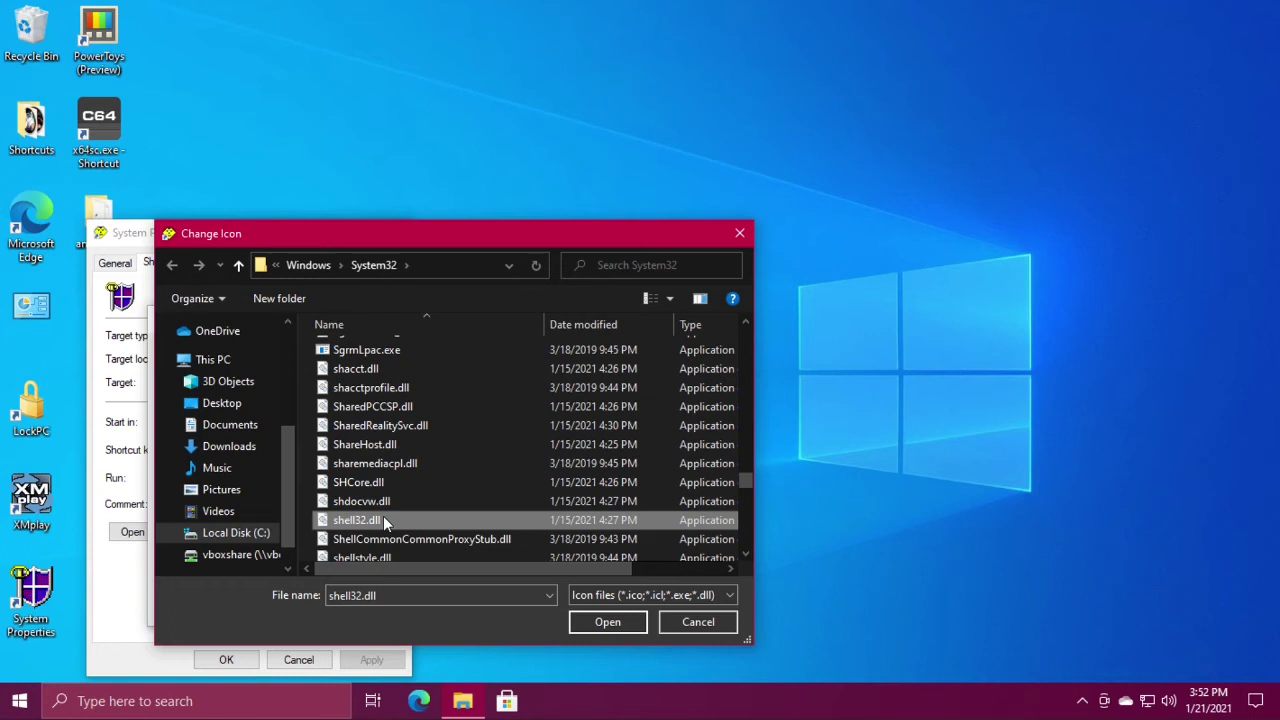
{"action": "double_click", "coordinate": [383, 520]}
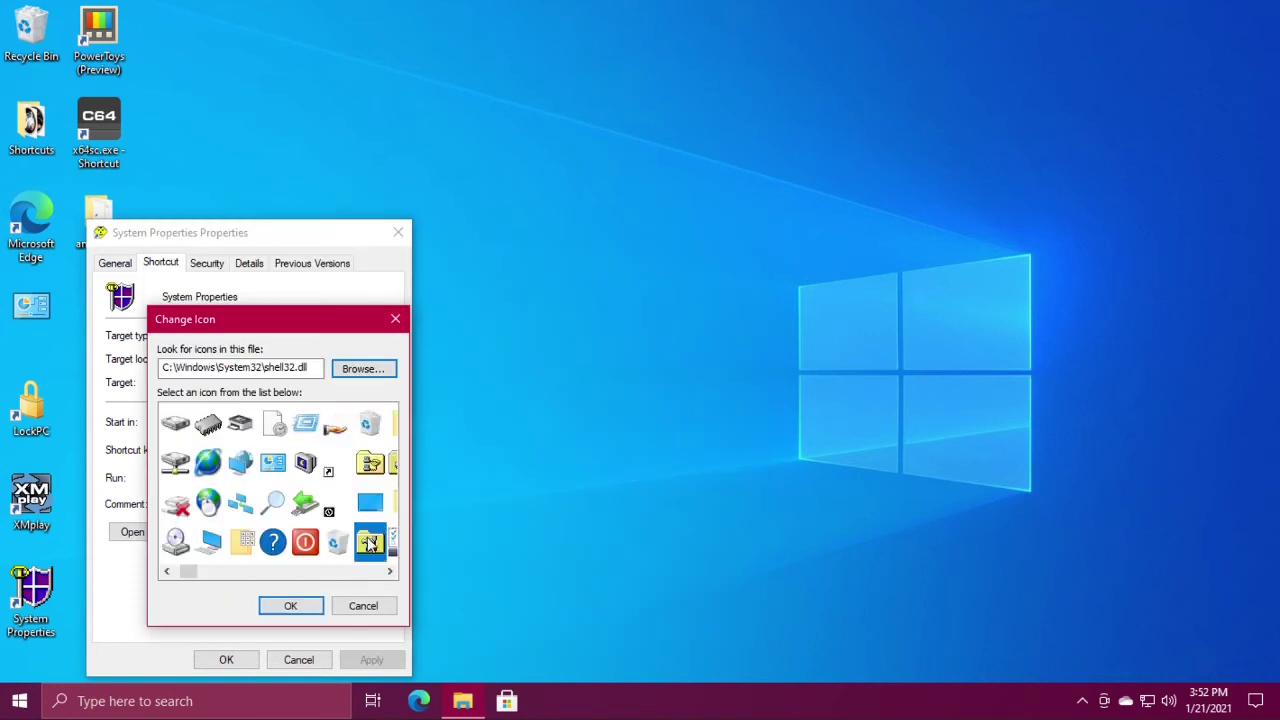
{"action": "left_click_drag", "start_coordinate": [186, 573], "coordinate": [374, 586]}
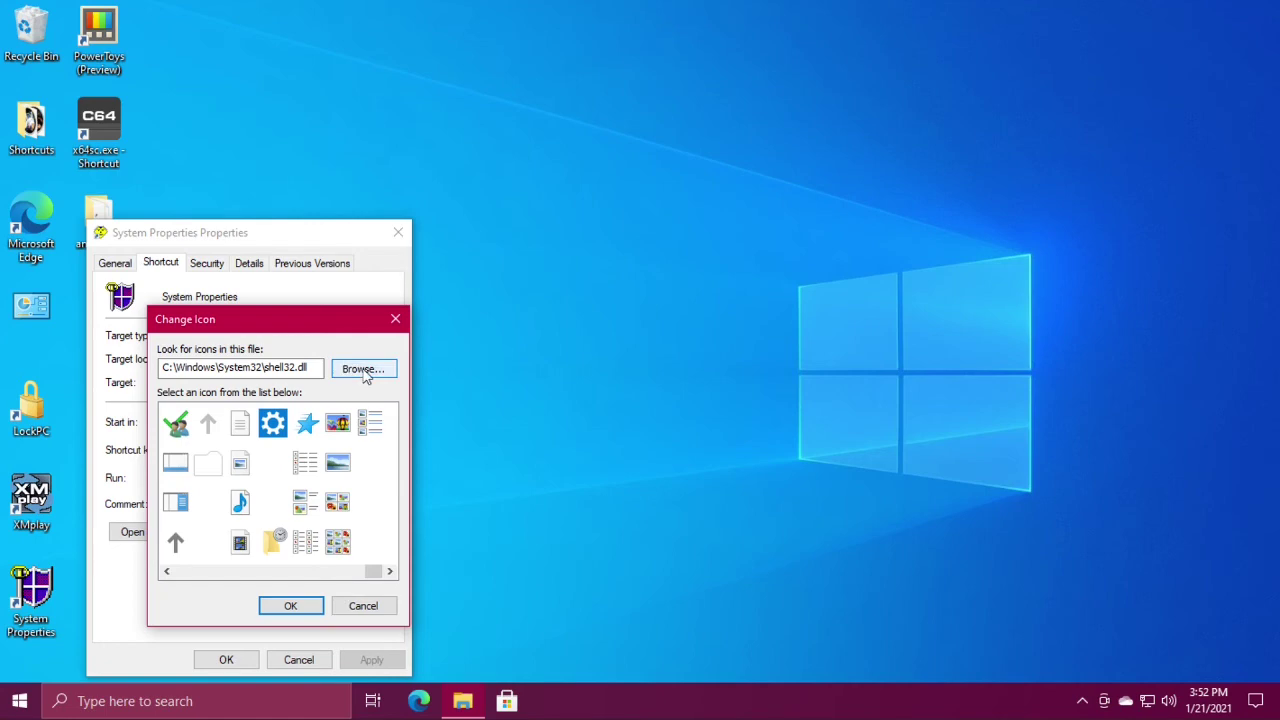
- Load netshell.dll from System32, browse its icons through to the end, and close the shortcut's properties without applying a new icon
{"action": "left_click", "coordinate": [363, 369]}
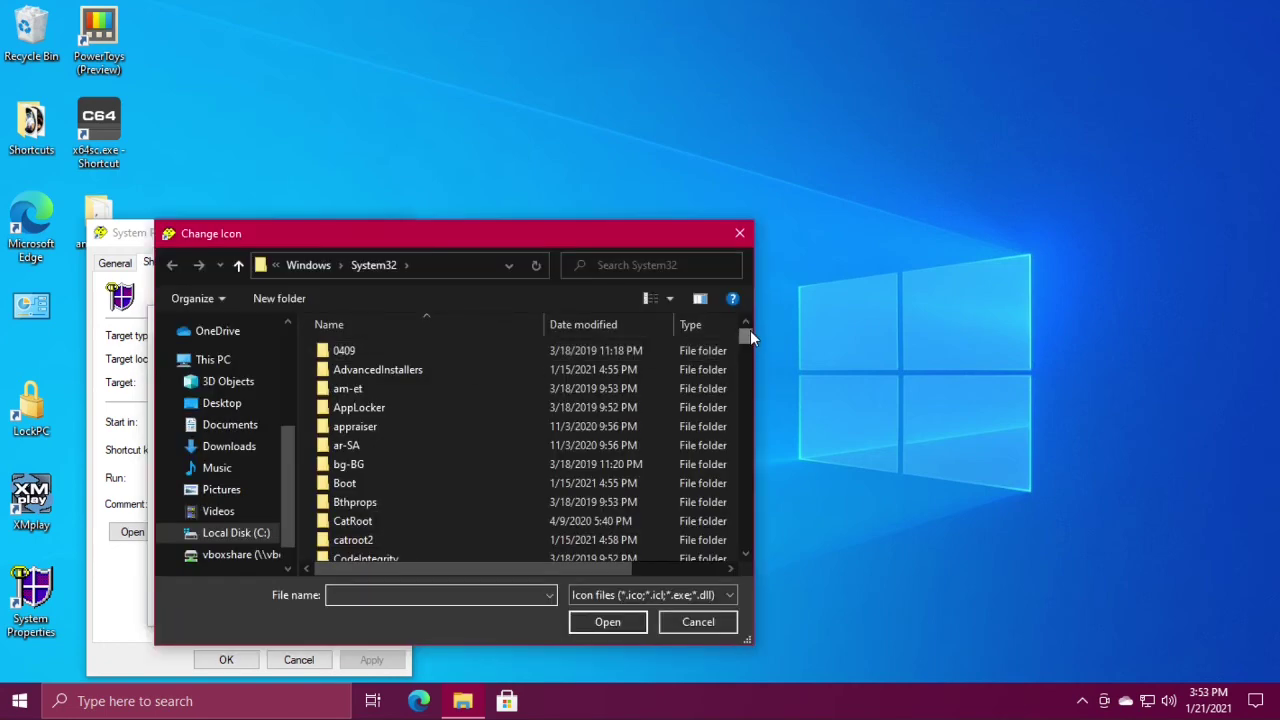
{"action": "left_click_drag", "start_coordinate": [750, 330], "coordinate": [749, 441]}
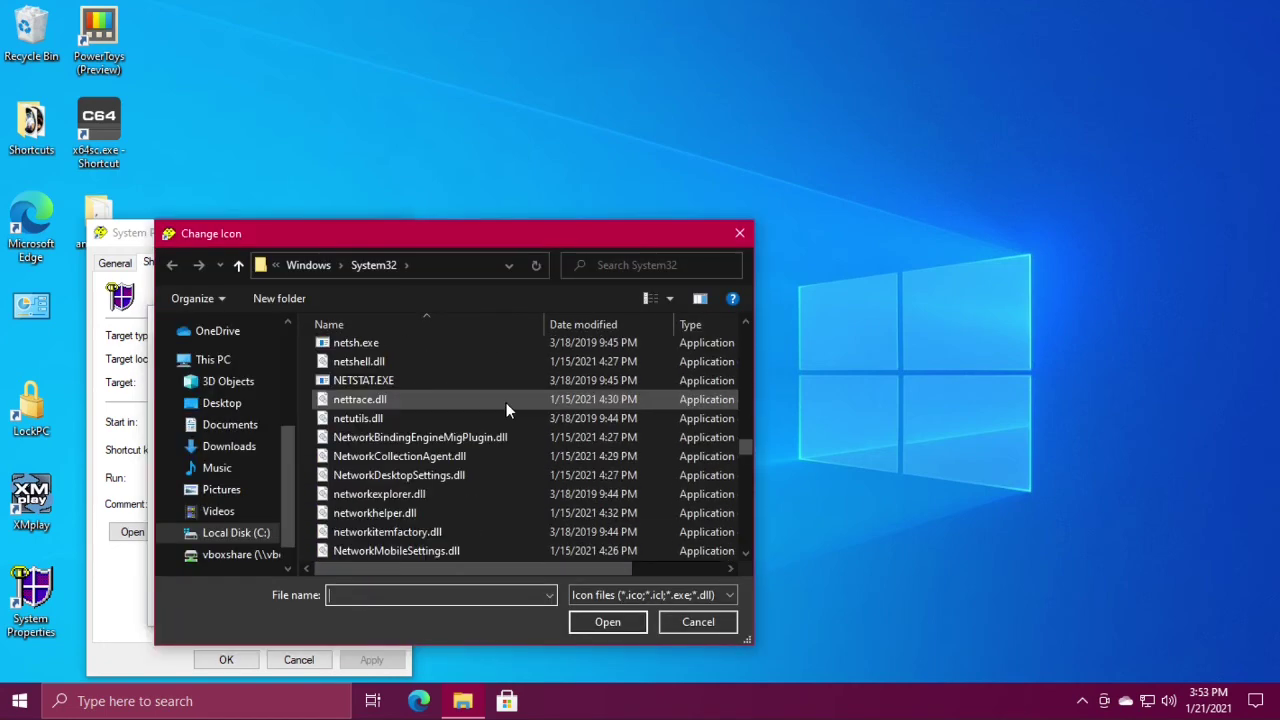
{"action": "left_click", "coordinate": [374, 362]}
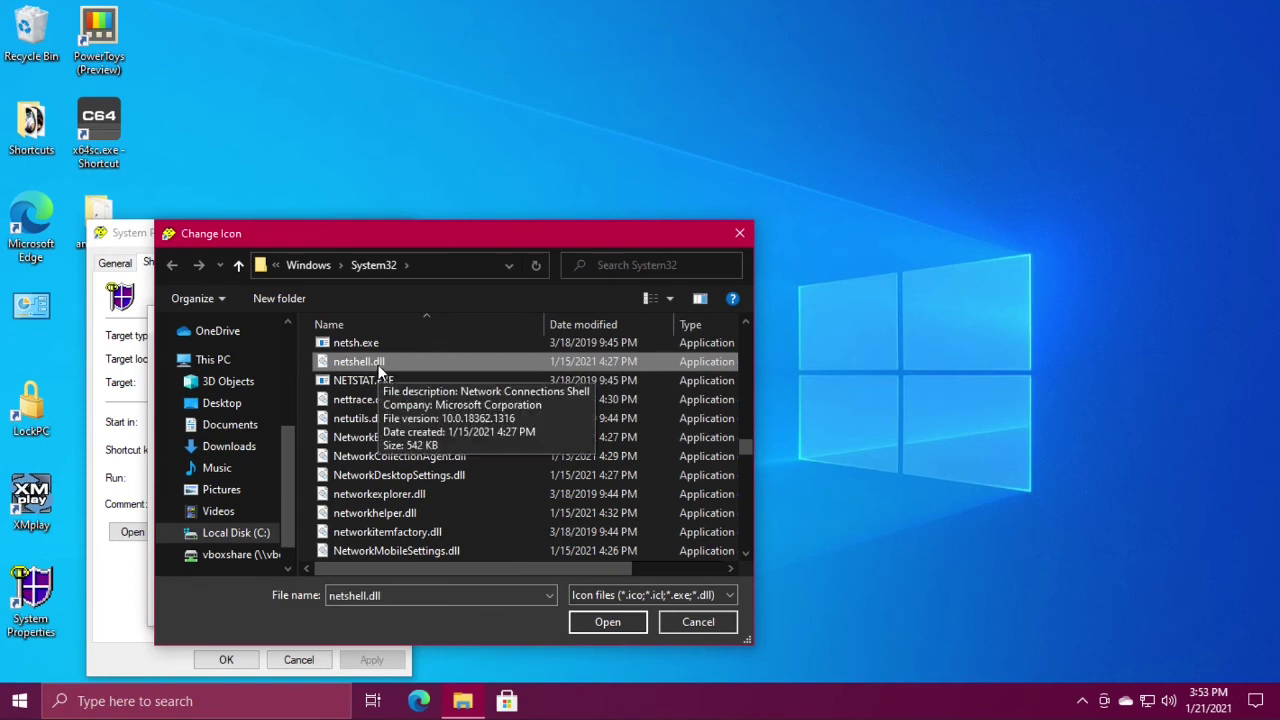
{"action": "double_click", "coordinate": [380, 366]}
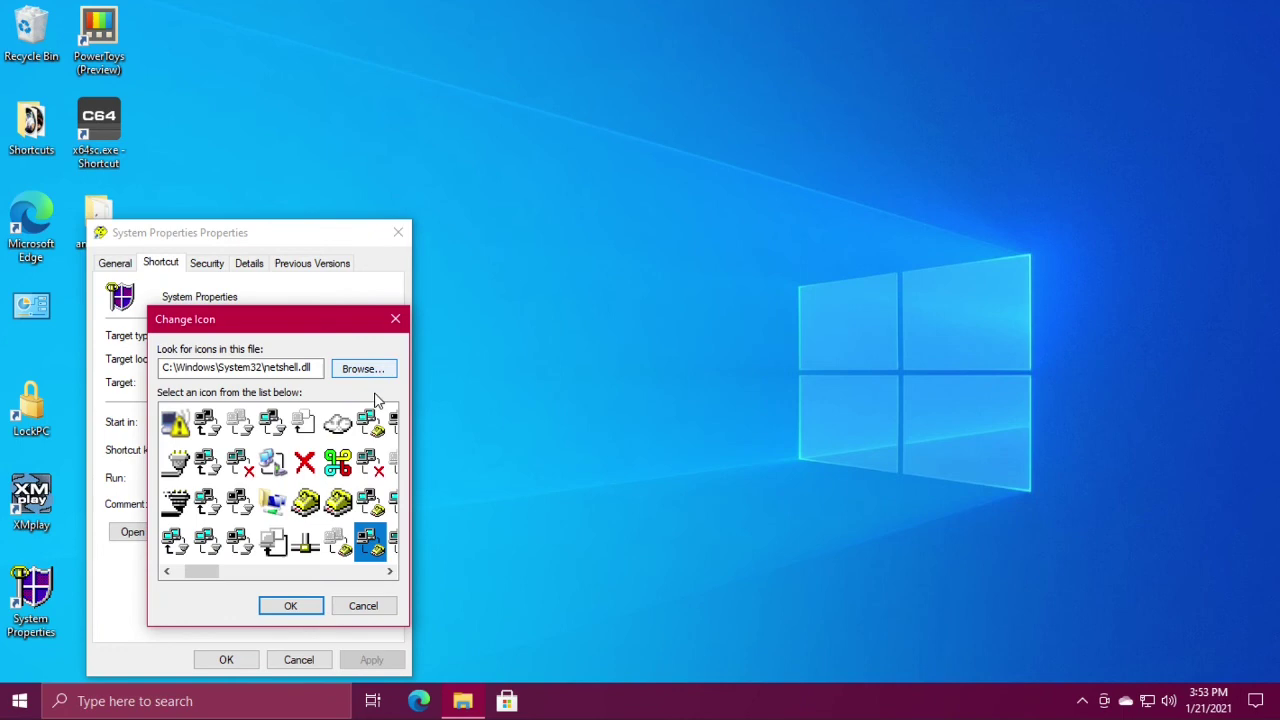
{"action": "left_click_drag", "start_coordinate": [198, 571], "coordinate": [360, 574]}
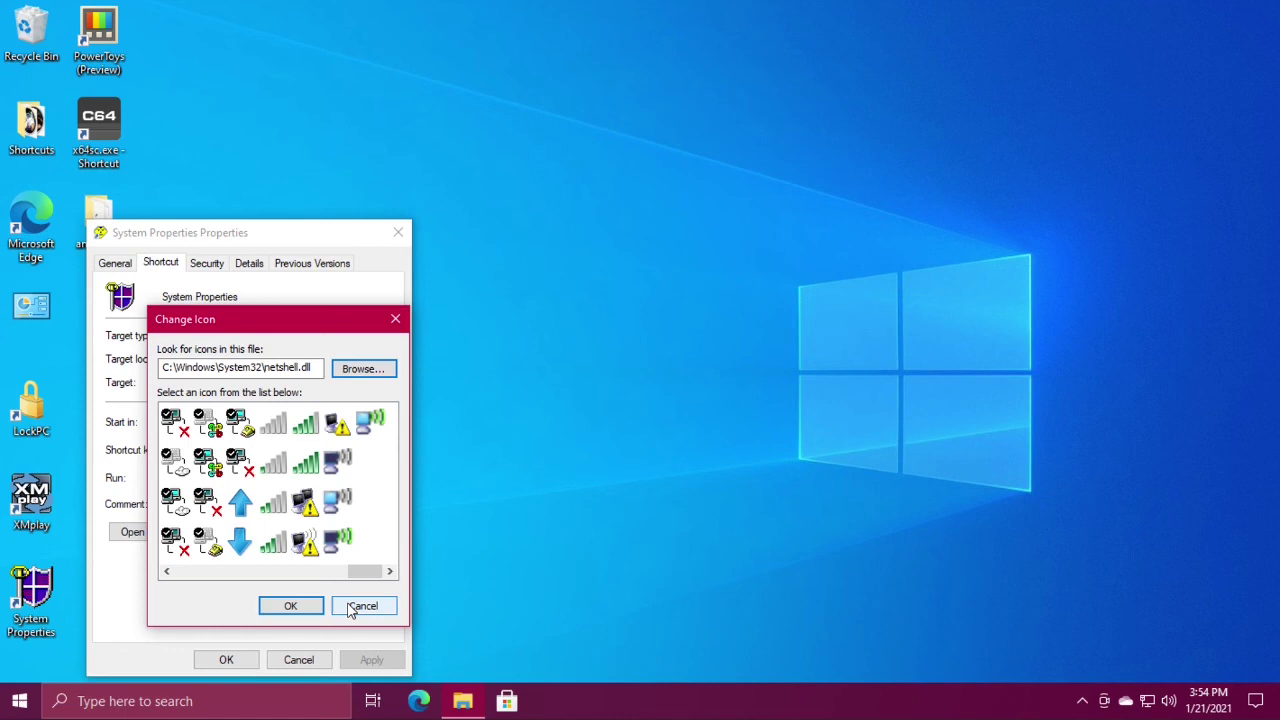
{"action": "left_click", "coordinate": [352, 609]}
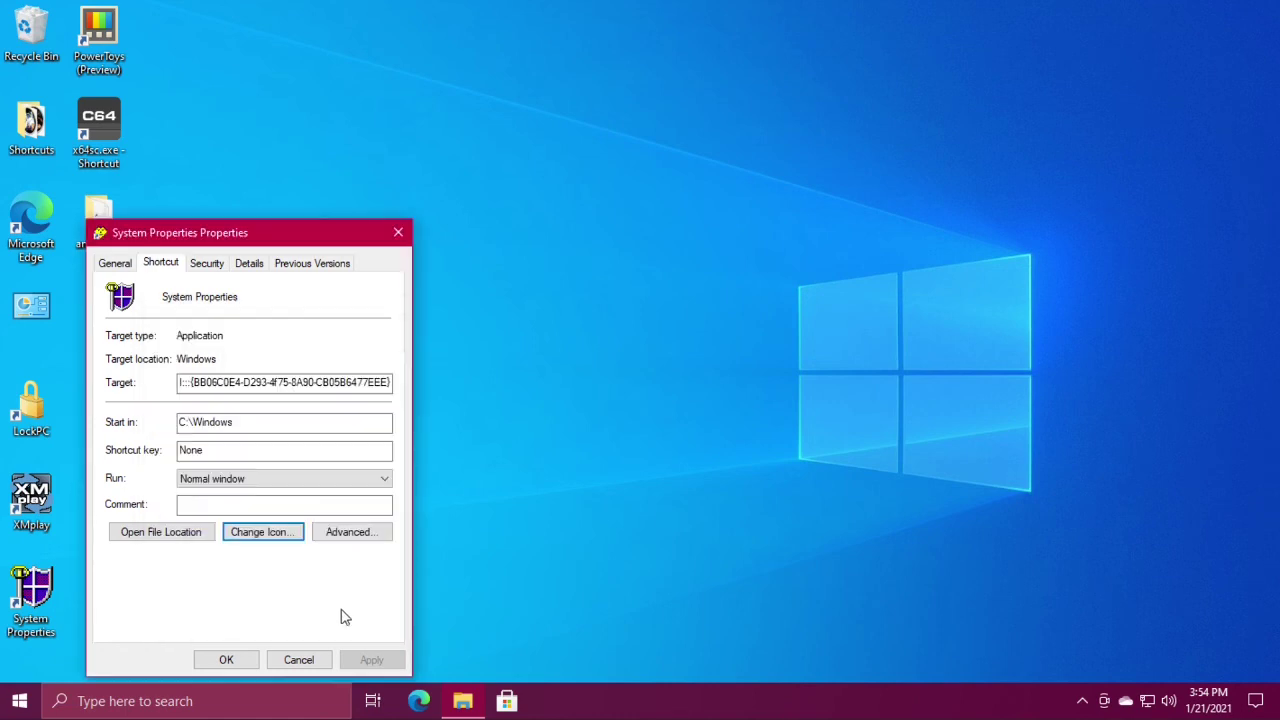
{"action": "left_click", "coordinate": [298, 664]}
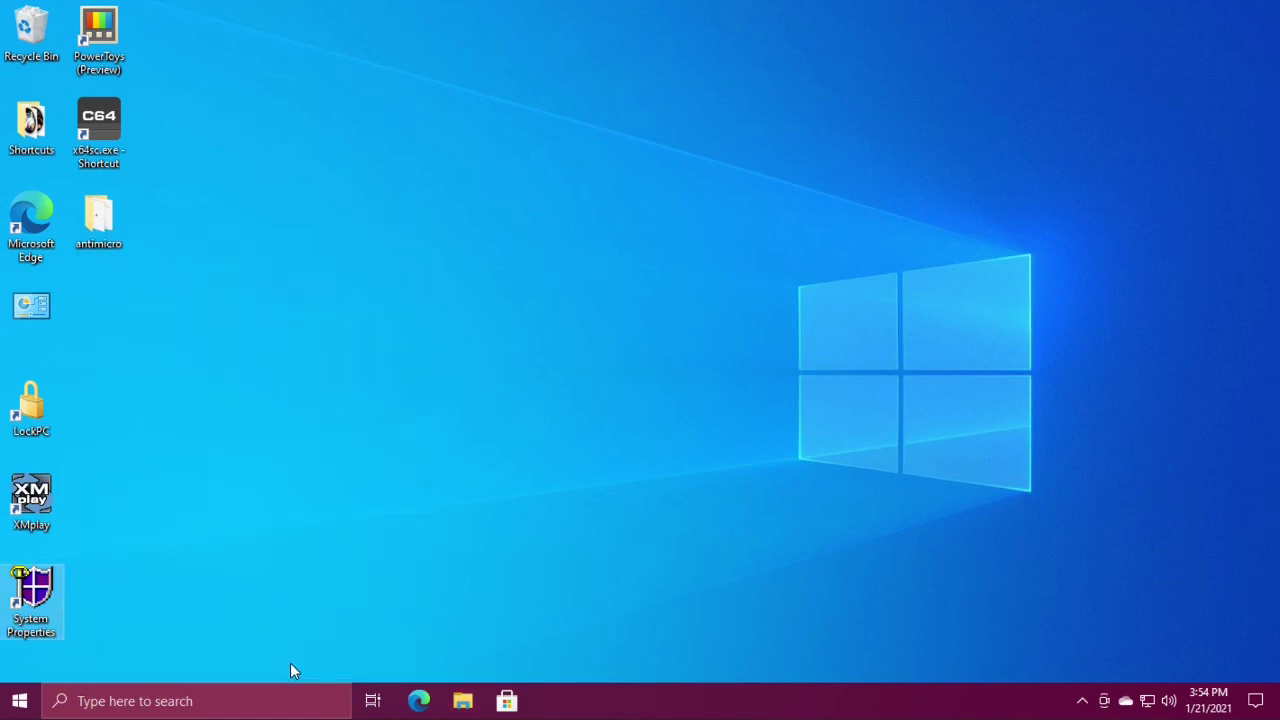